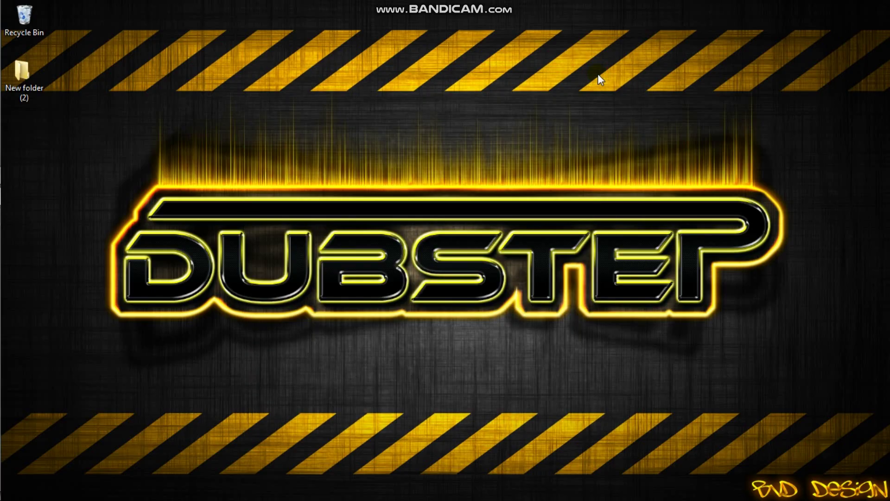
Switch to AutoCAD and examine the west and east elevation sheets of the residential building drawing
mouse_move(2, 164)
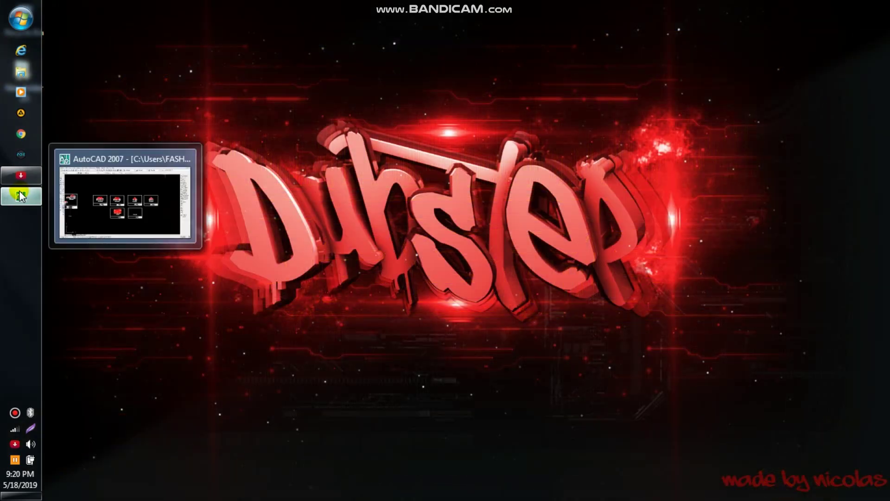
left_click(21, 196)
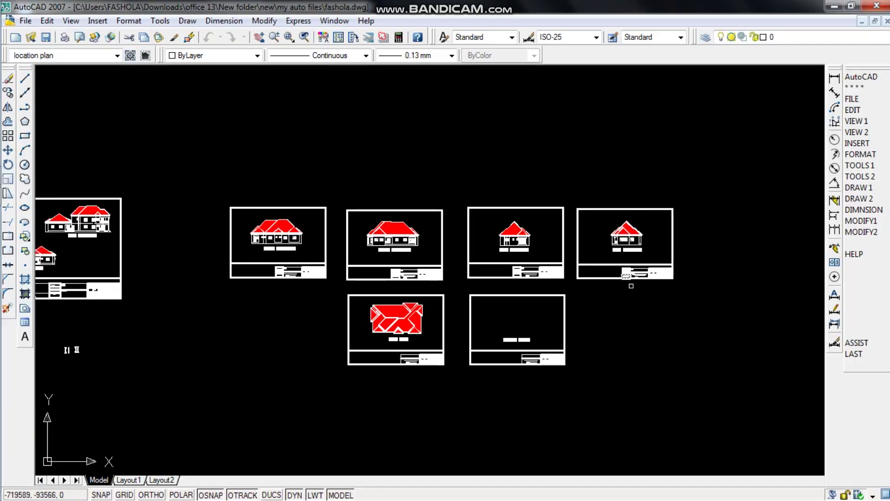
scroll(667, 372, "up", 5)
middle_click_drag(656, 107, 597, 386)
scroll(533, 296, "up", 5)
scroll(539, 260, "down", 2)
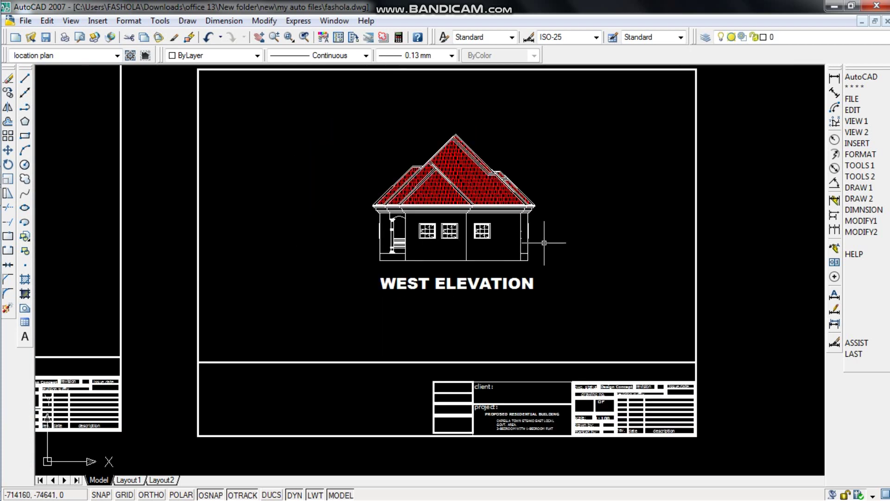
middle_click_drag(459, 242, 667, 309)
middle_click_drag(240, 309, 532, 247)
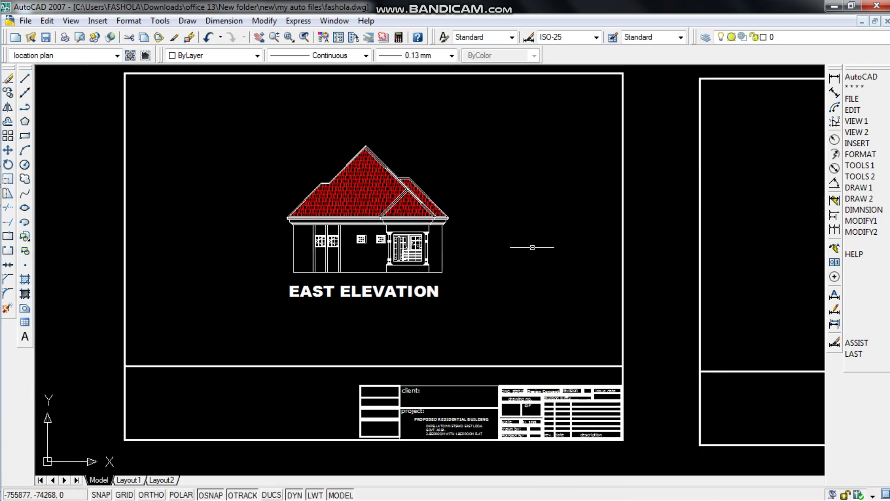
Examine the roof plan sheet beneath the elevation sheets
scroll(361, 236, "down", 6)
scroll(391, 239, "up", 2)
scroll(392, 224, "up", 3)
middle_click_drag(325, 167, 430, 255)
scroll(430, 253, "up", 4)
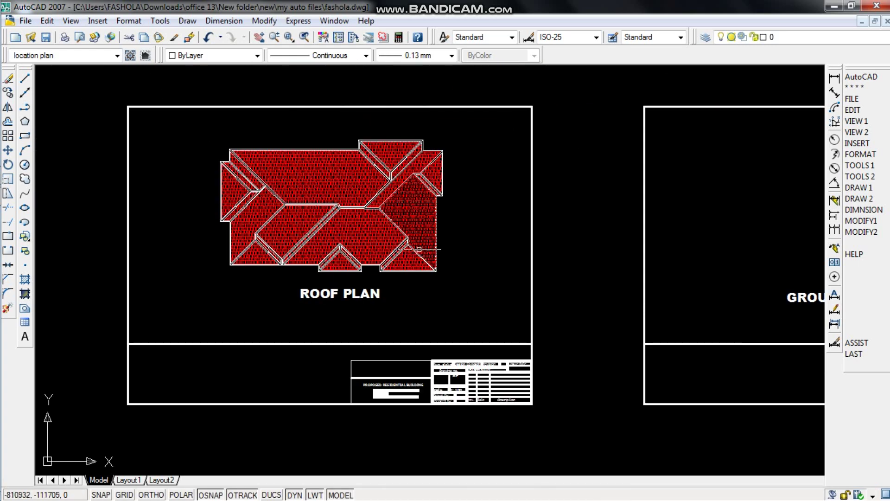
scroll(456, 180, "up", 2)
middle_click_drag(474, 232, 674, 248)
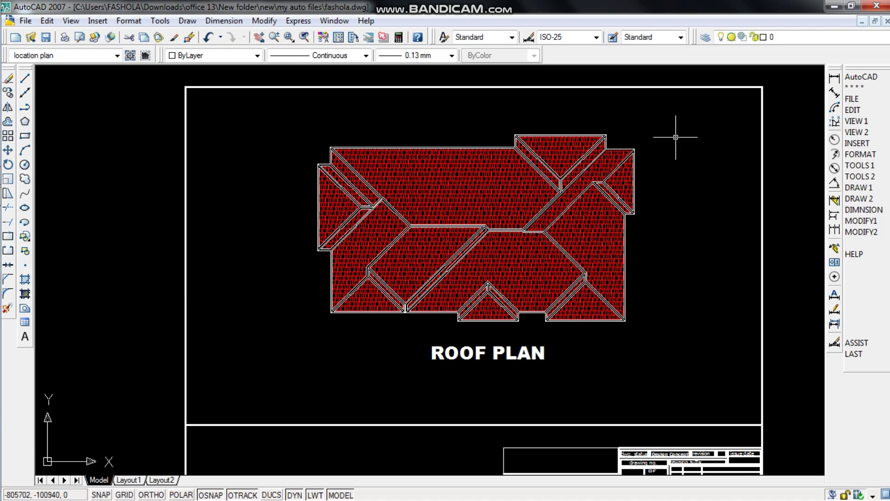
Inspect the roof plan's gables, ridge and valley lines and tile hatching up close
scroll(675, 137, "up", 3)
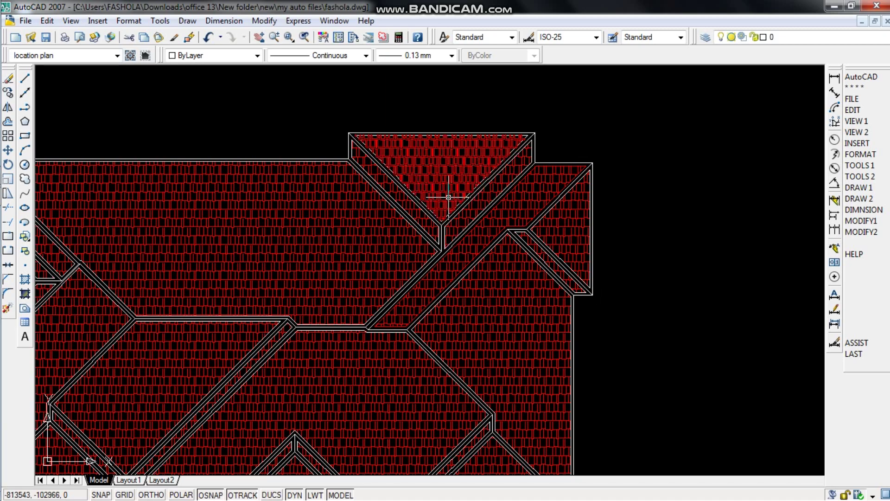
scroll(440, 194, "down", 3)
scroll(616, 159, "up", 4)
scroll(512, 146, "down", 5)
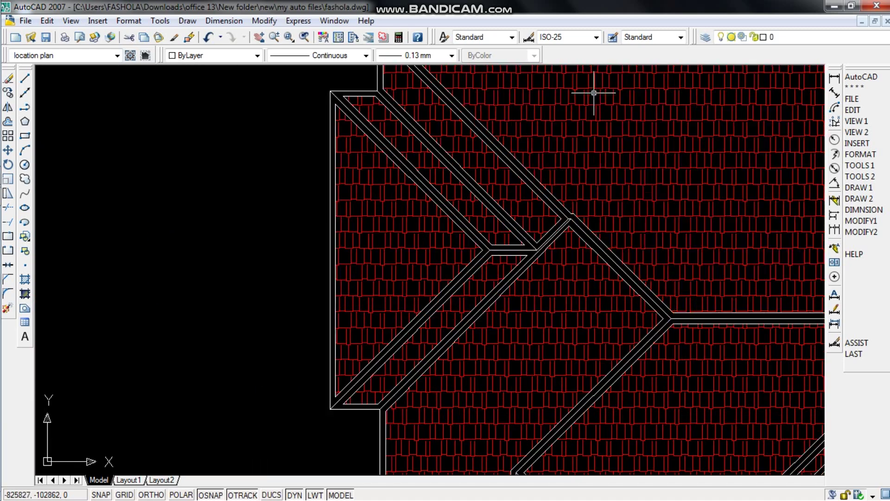
scroll(632, 236, "up", 2)
scroll(683, 220, "up", 2)
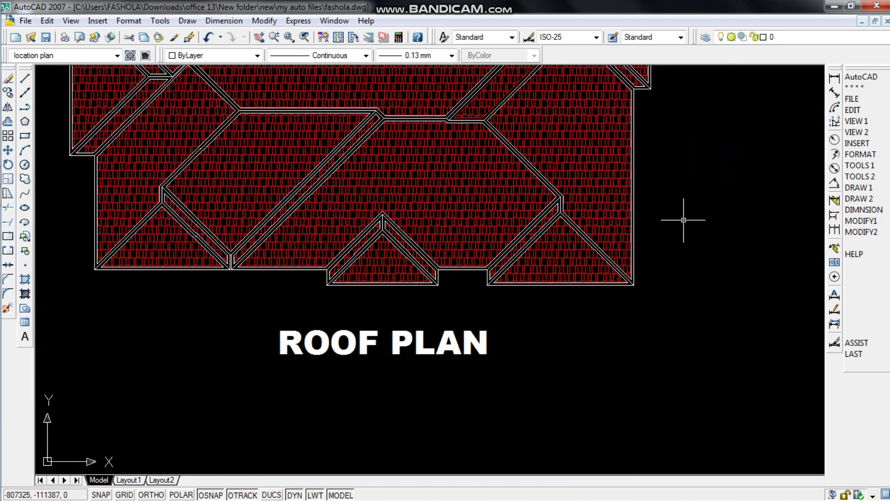
scroll(707, 298, "down", 3)
scroll(709, 276, "up", 5)
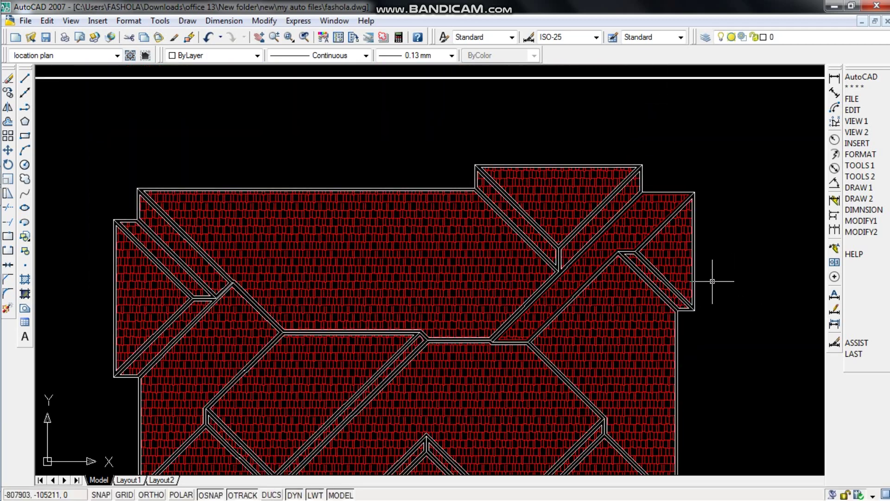
scroll(712, 281, "down", 4)
middle_click_drag(707, 364, 712, 301)
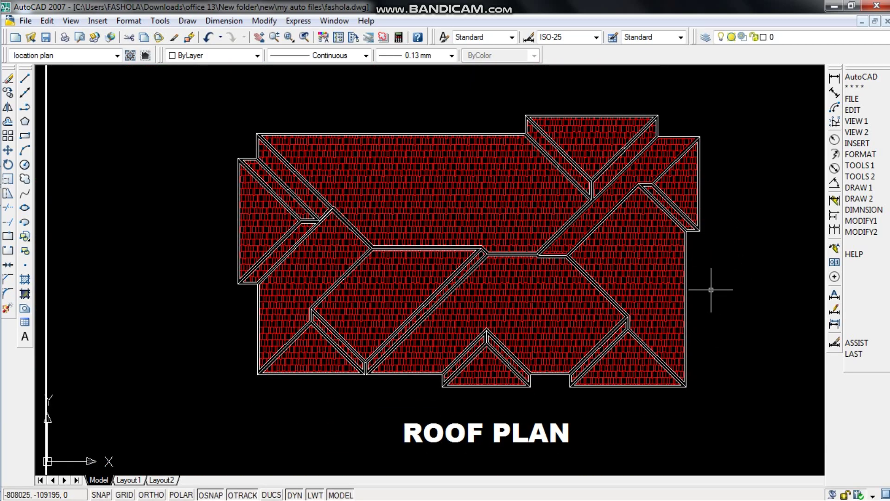
Compare with the larger hatched roof plan on the combined plan sheet of the other house
scroll(710, 290, "down", 8)
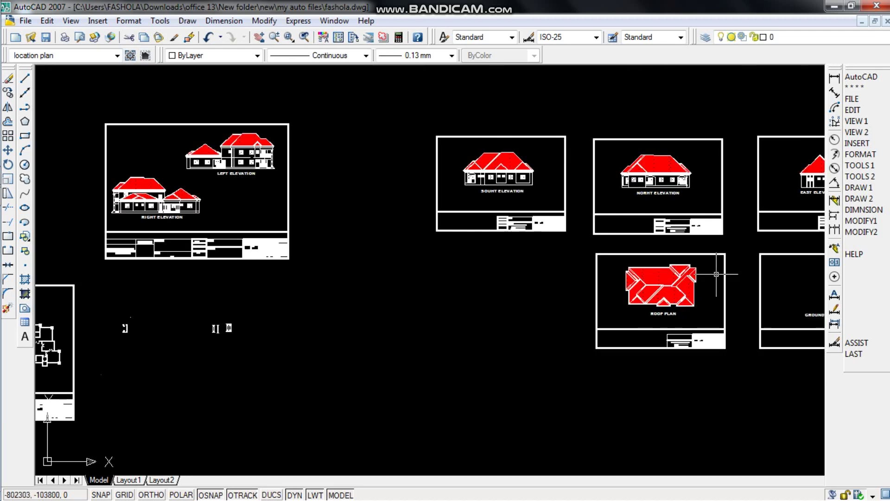
scroll(710, 275, "up", 2)
scroll(561, 292, "down", 5)
scroll(612, 284, "up", 5)
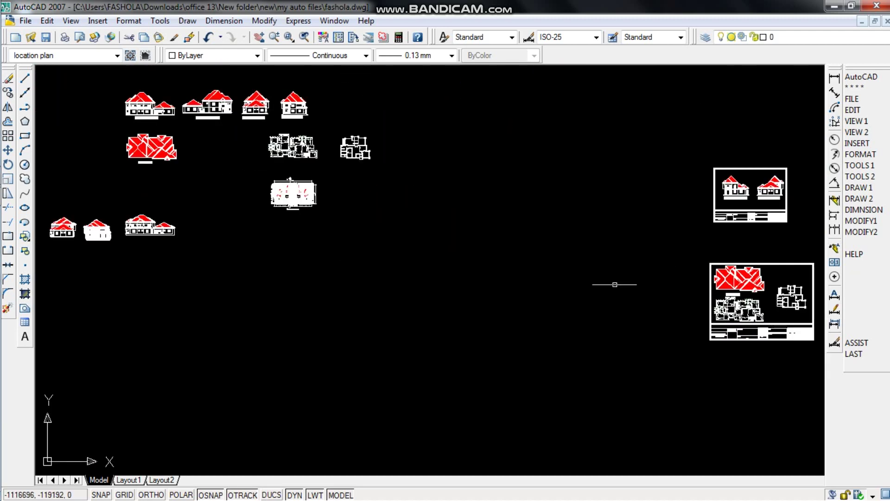
scroll(612, 285, "up", 5)
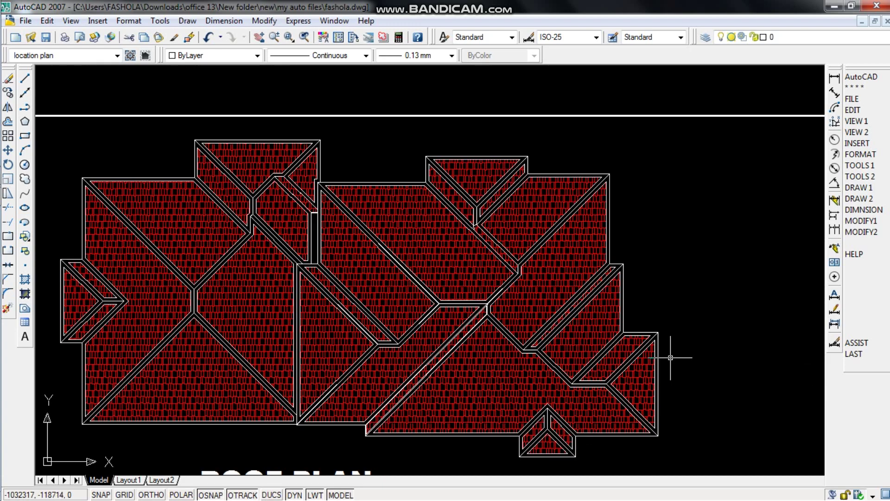
middle_click_drag(735, 347, 740, 344)
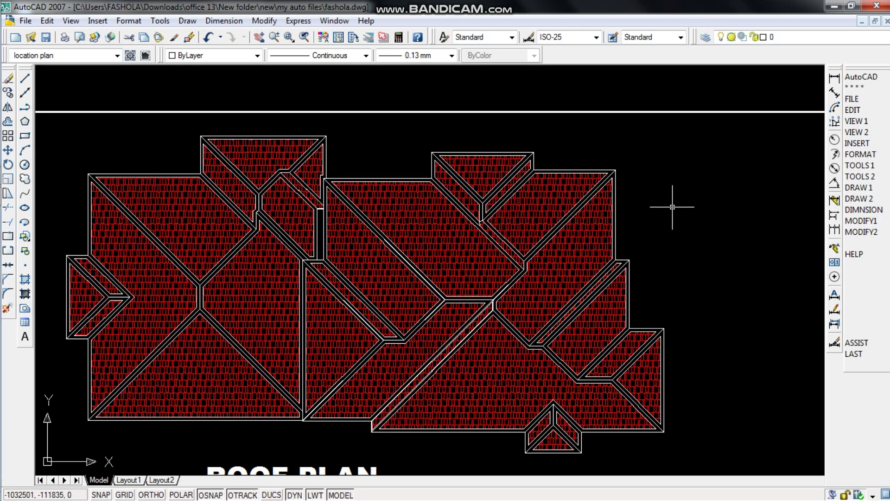
Survey the other house drawings and examine the site plan with its plot analysis and hatched building footprint
scroll(670, 204, "down", 2)
scroll(301, 237, "down", 3)
middle_click_drag(301, 237, 813, 330)
scroll(807, 327, "down", 10)
scroll(749, 292, "up", 6)
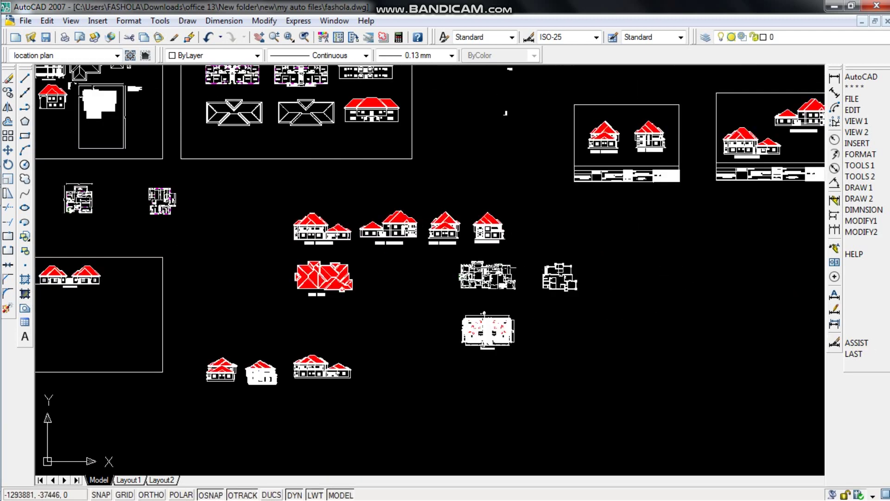
scroll(333, 271, "up", 7)
scroll(478, 278, "down", 12)
middle_click_drag(466, 224, 458, 342)
scroll(456, 294, "up", 6)
middle_click_drag(368, 390, 753, 343)
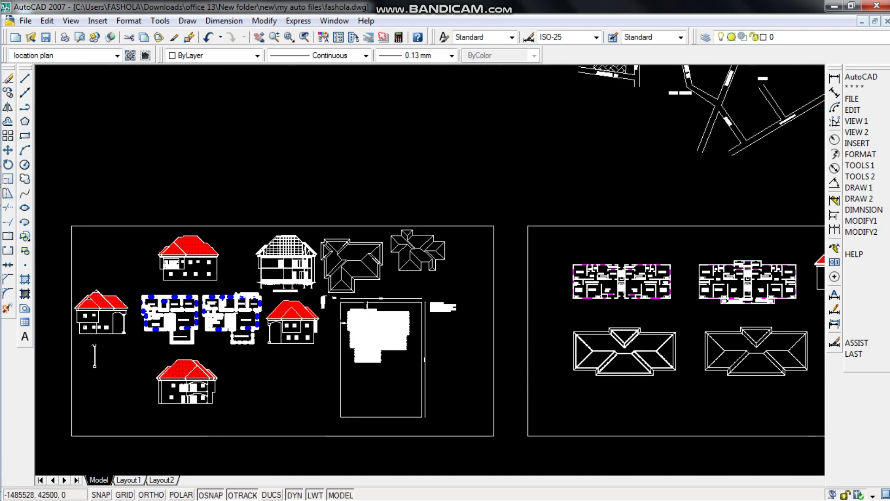
scroll(374, 335, "up", 4)
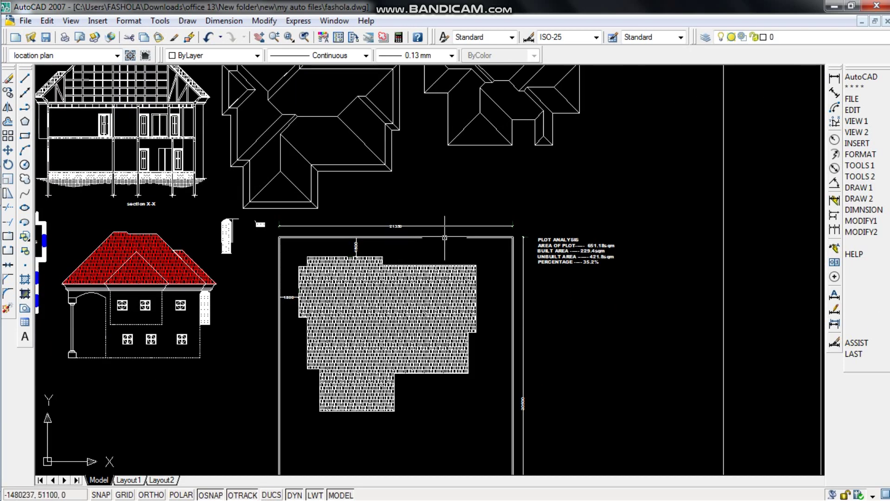
scroll(399, 232, "down", 6)
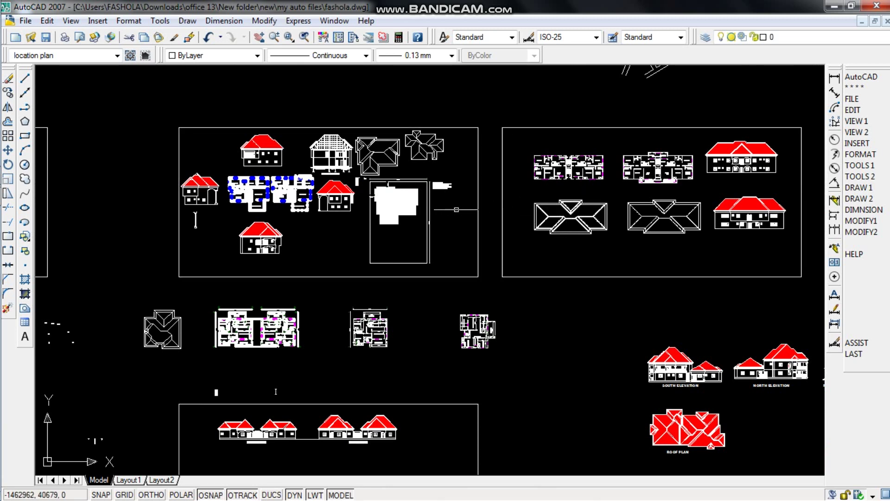
Examine the framed "First autocad work" sheet with its elevations, floor plans, section and site plan
scroll(658, 281, "down", 3)
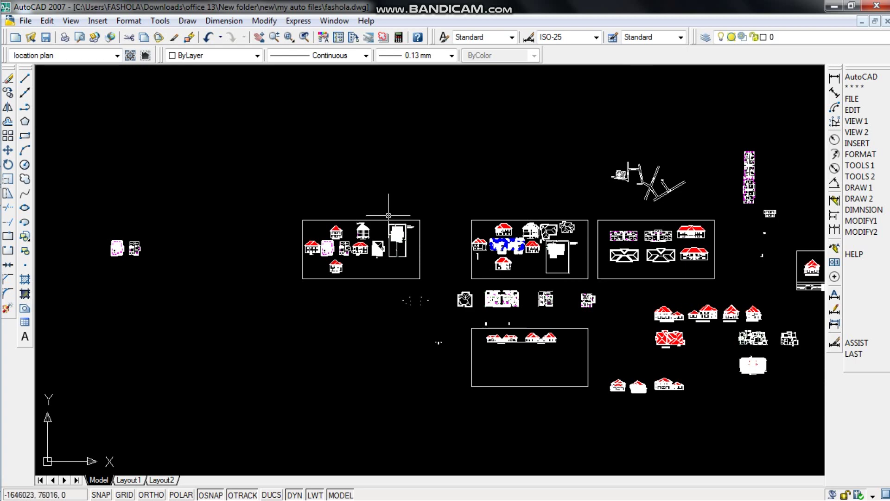
scroll(338, 241, "up", 6)
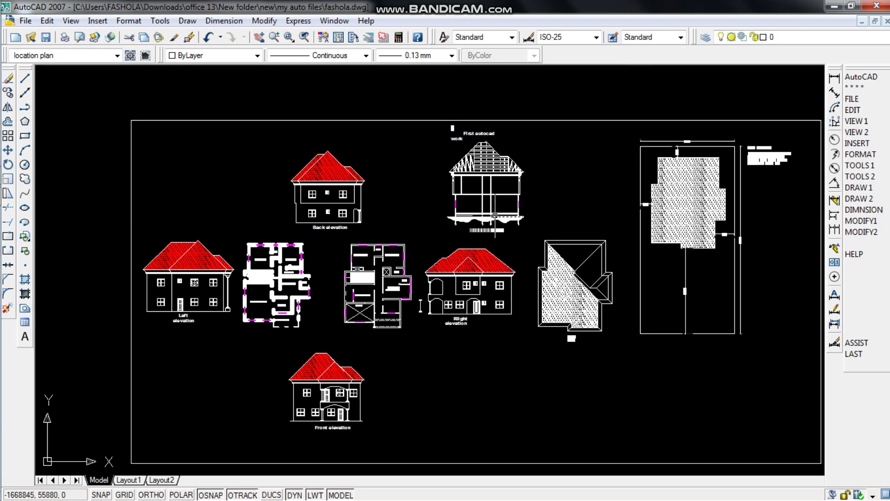
scroll(554, 188, "down", 6)
middle_click_drag(552, 179, 309, 186)
scroll(441, 189, "up", 2)
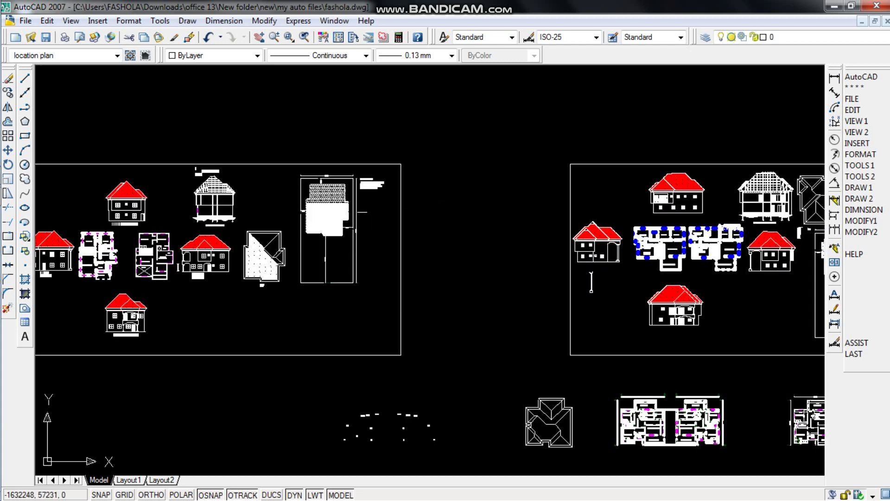
Look through the remaining framed plan and elevation sheets across the drawing
middle_click_drag(565, 246, 202, 232)
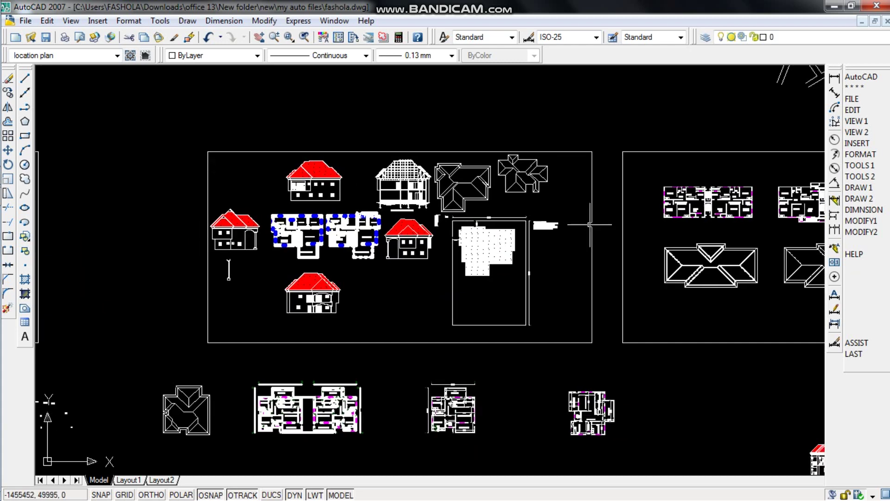
middle_click_drag(602, 230, 221, 243)
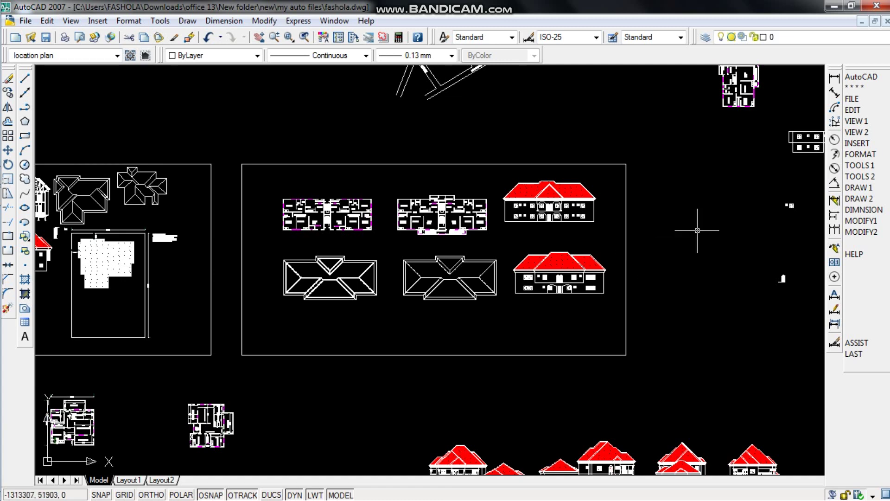
middle_click_drag(682, 262, 126, 218)
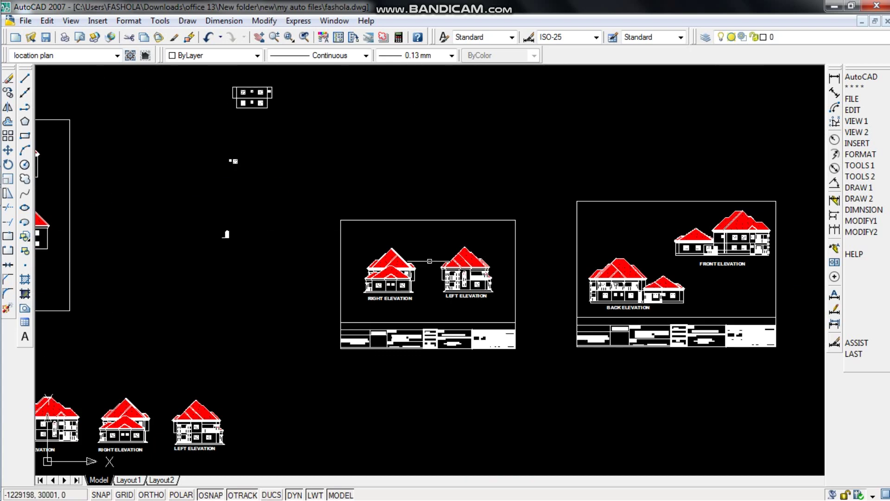
scroll(651, 307, "down", 5)
middle_click_drag(651, 307, 145, 301)
scroll(558, 282, "up", 4)
scroll(559, 282, "down", 10)
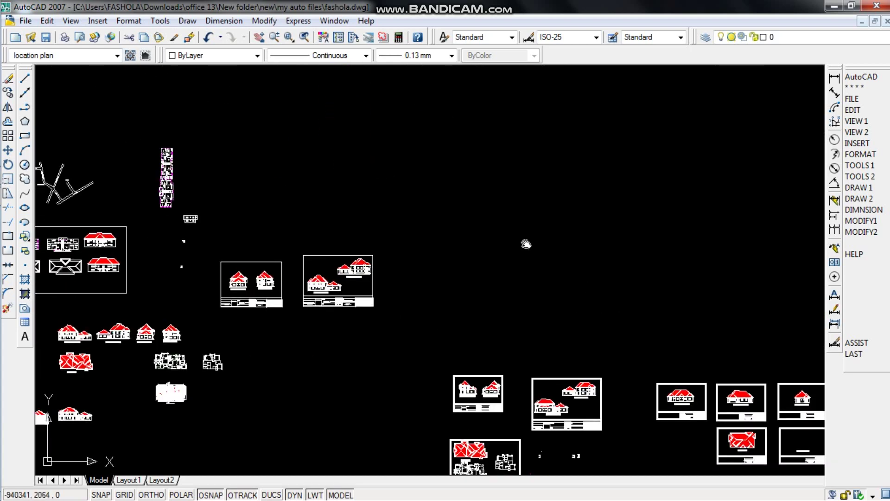
middle_click_drag(527, 245, 338, 137)
Re-examine the bungalow's roof plan, including the stepped eaves corner and its double outline
scroll(534, 267, "up", 4)
scroll(612, 348, "up", 3)
scroll(413, 361, "up", 3)
scroll(429, 347, "down", 1)
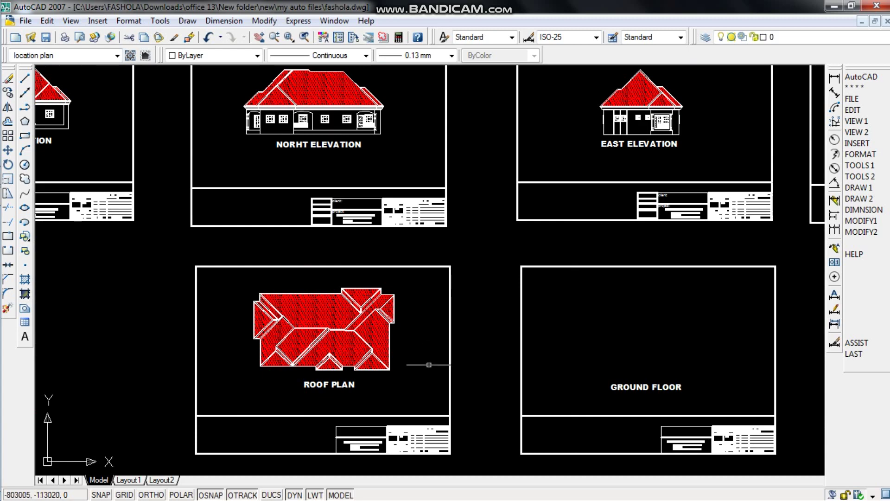
scroll(429, 364, "up", 5)
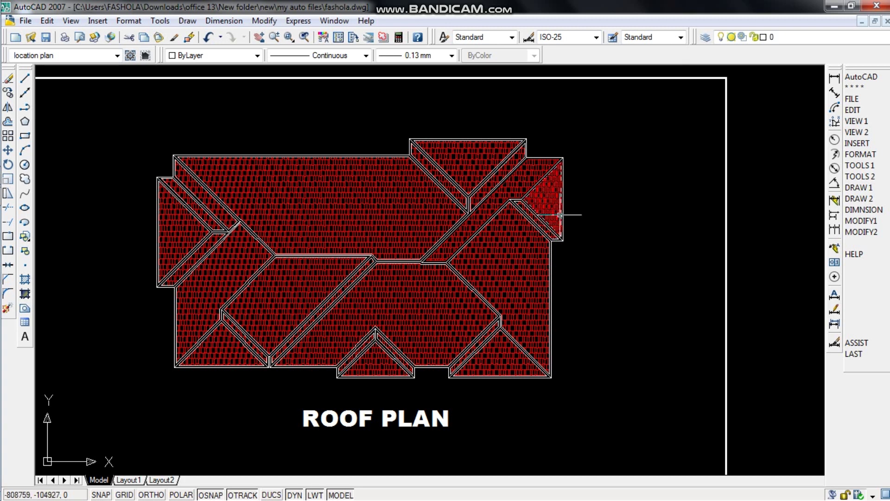
scroll(180, 176, "up", 4)
scroll(178, 176, "up", 3)
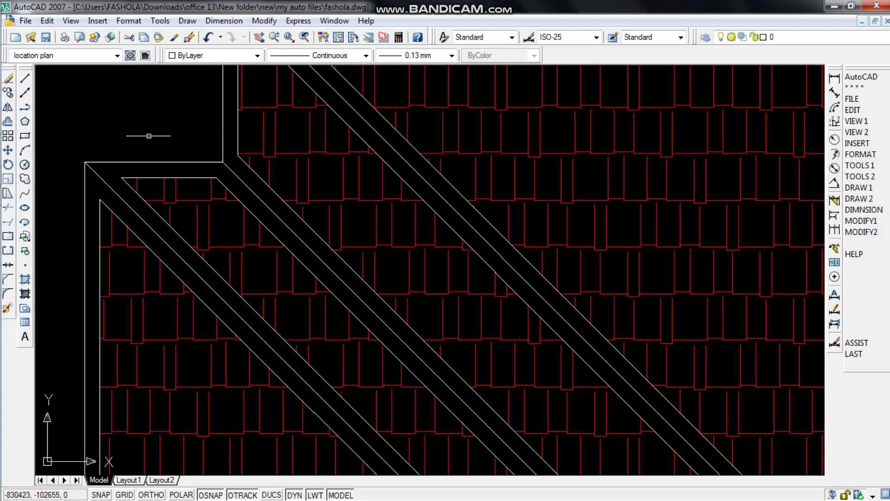
scroll(599, 211, "down", 2)
middle_click_drag(634, 209, 362, 129)
scroll(573, 154, "down", 2)
scroll(672, 215, "down", 6)
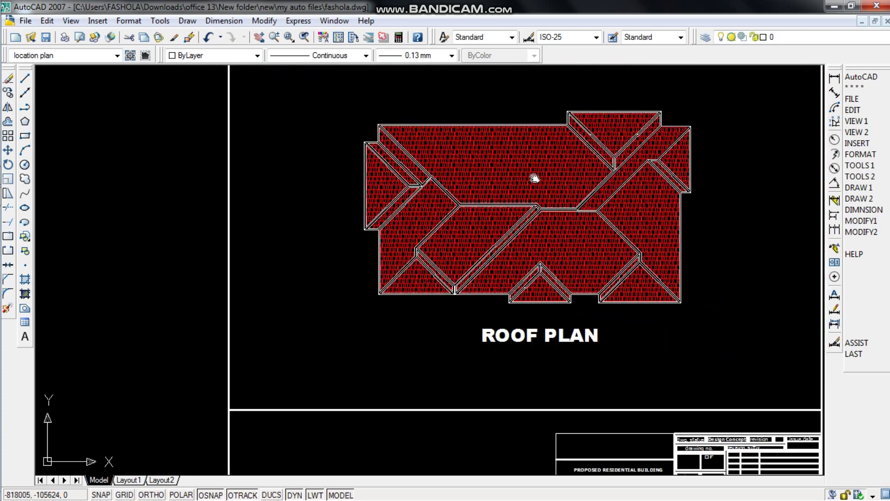
Search the drawing's framed sheets for the site plan with the hatched footprint
middle_click_drag(532, 206, 605, 144)
scroll(605, 144, "down", 6)
middle_click_drag(661, 157, 649, 361)
scroll(649, 361, "up", 2)
scroll(323, 213, "down", 2)
middle_click_drag(322, 213, 869, 204)
scroll(428, 185, "up", 2)
scroll(457, 147, "down", 5)
middle_click_drag(341, 137, 733, 337)
middle_click_drag(572, 280, 733, 336)
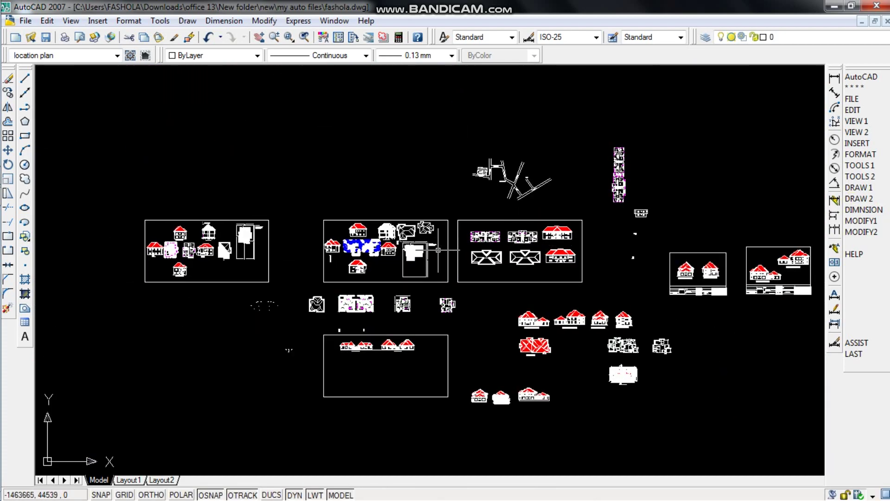
Copy the hatched footprint's stepped outline from the site plan into the empty space beside the front and back elevation sheet
scroll(496, 286, "up", 5)
scroll(404, 272, "up", 4)
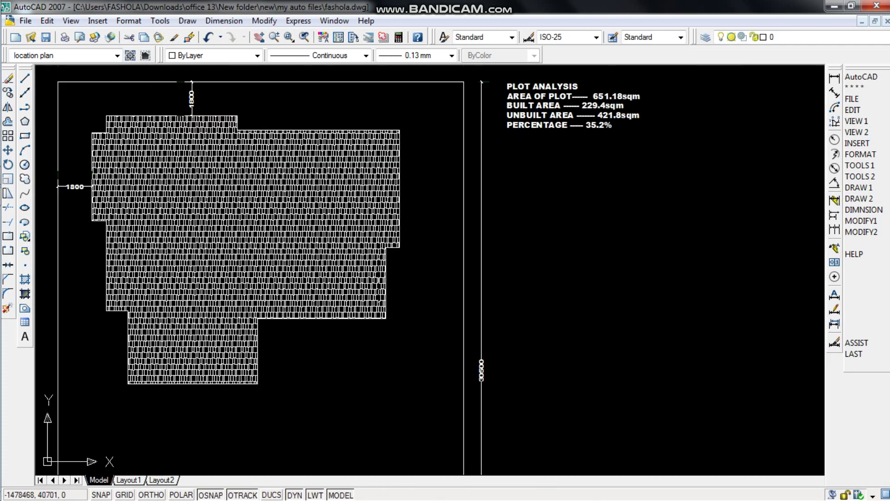
middle_click_drag(342, 278, 566, 266)
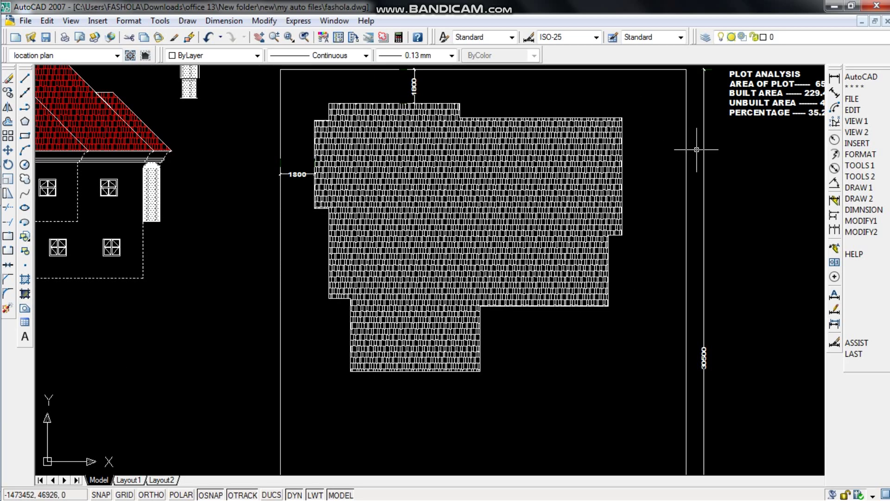
scroll(621, 144, "up", 8)
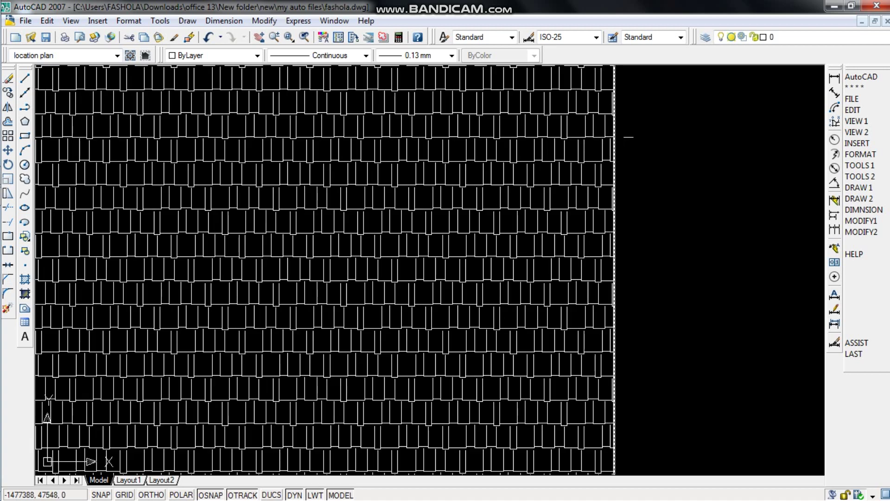
left_click(615, 132)
scroll(679, 146, "down", 2)
scroll(679, 146, "down", 7)
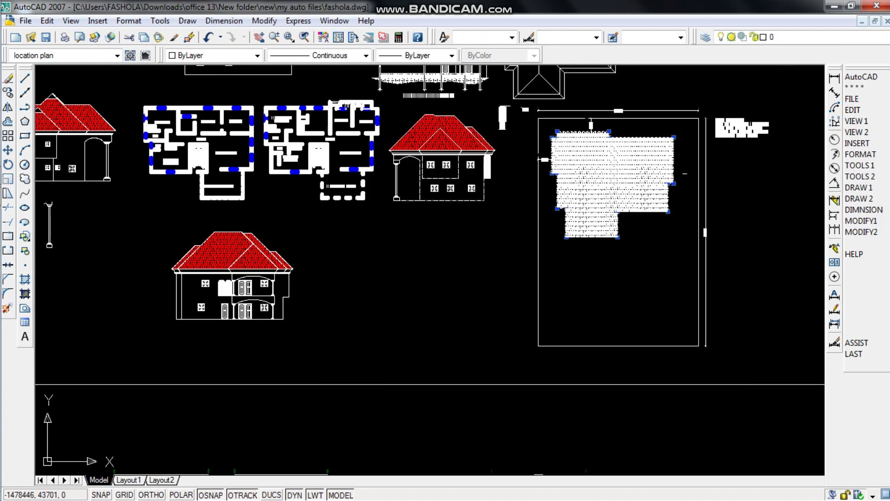
left_click(8, 92)
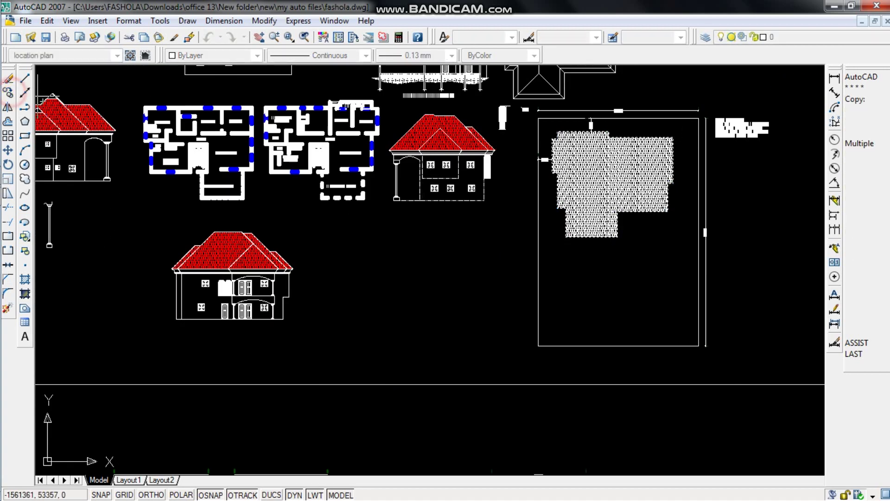
scroll(622, 171, "up", 6)
left_click(662, 147)
scroll(586, 136, "down", 6)
middle_click_drag(653, 152, 159, 172)
scroll(367, 310, "down", 5)
middle_click_drag(525, 332, 407, 289)
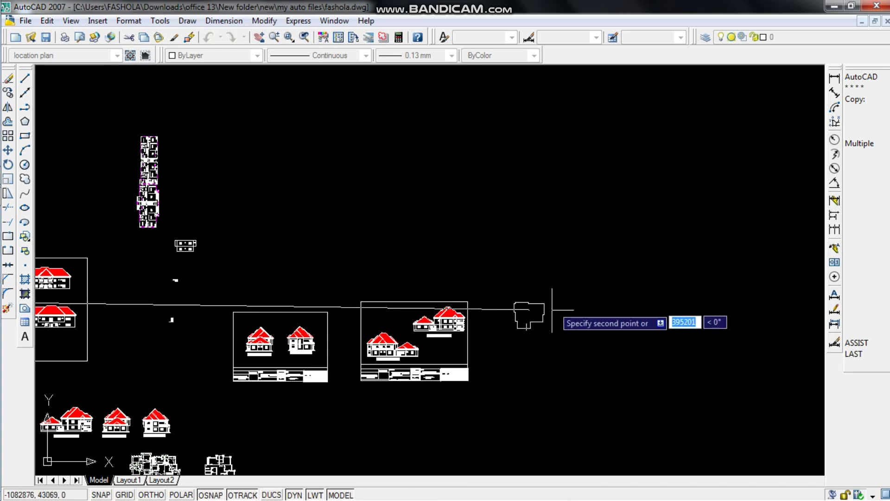
scroll(533, 324, "up", 5)
scroll(577, 294, "down", 2)
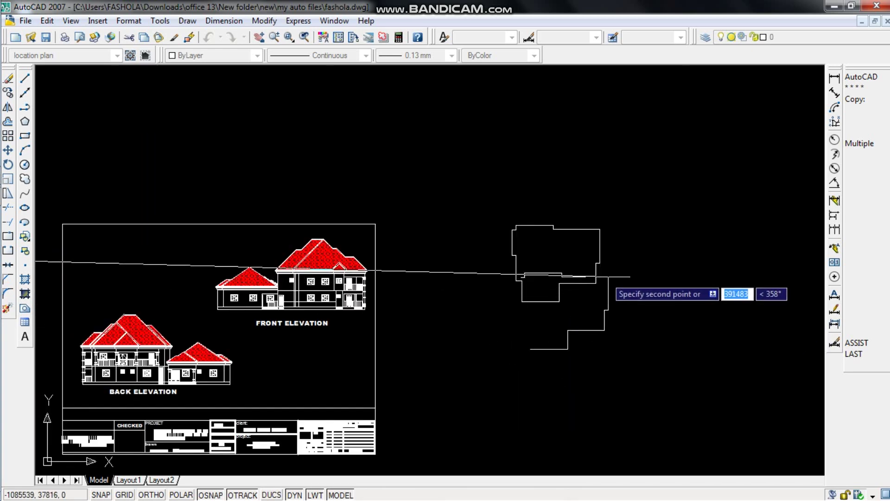
scroll(594, 204, "down", 5)
middle_click_drag(560, 211, 317, 261)
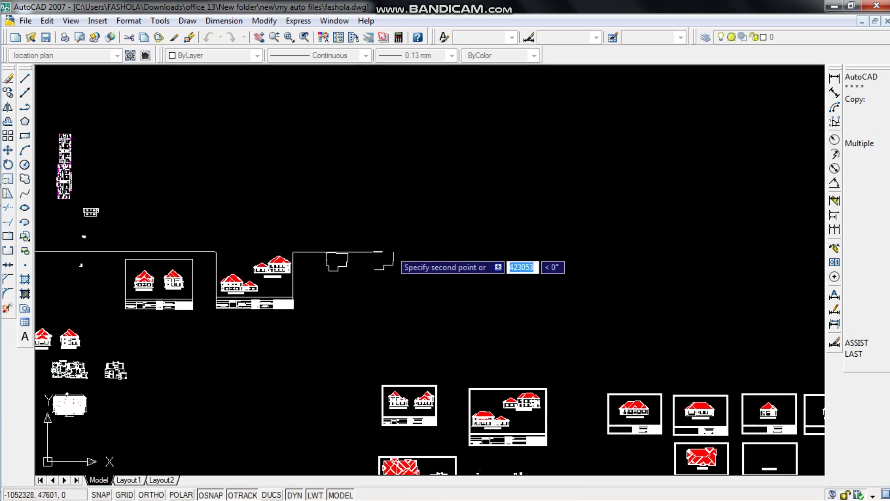
key("Escape")
Move the copied footprint outline to the open area above the row of framed elevation sheets
scroll(315, 294, "up", 7)
scroll(533, 198, "down", 7)
middle_click_drag(531, 199, 531, 266)
scroll(533, 266, "up", 8)
middle_click_drag(530, 199, 541, 275)
left_click(558, 299)
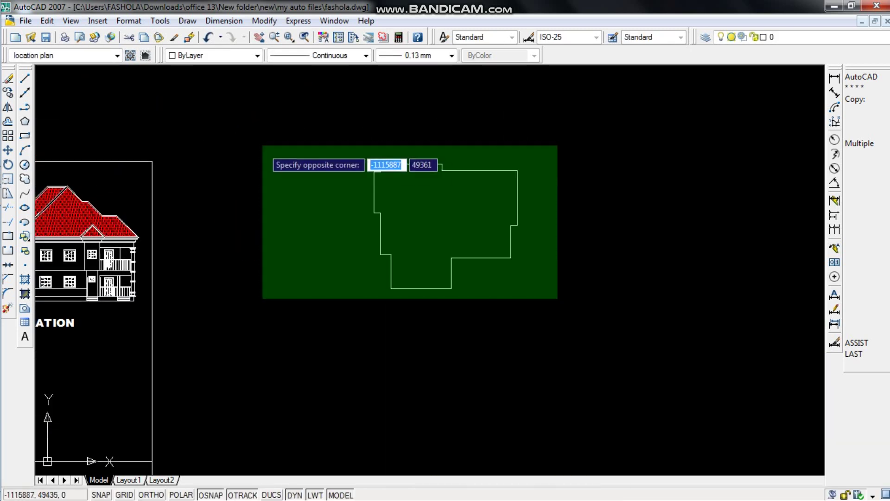
left_click(262, 145)
mouse_move(17, 123)
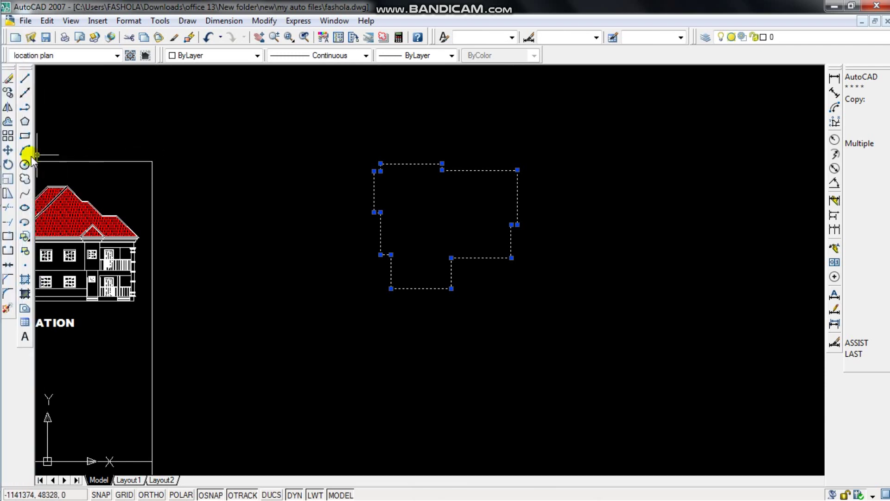
left_click(8, 149)
left_click(442, 211)
scroll(741, 175, "down", 5)
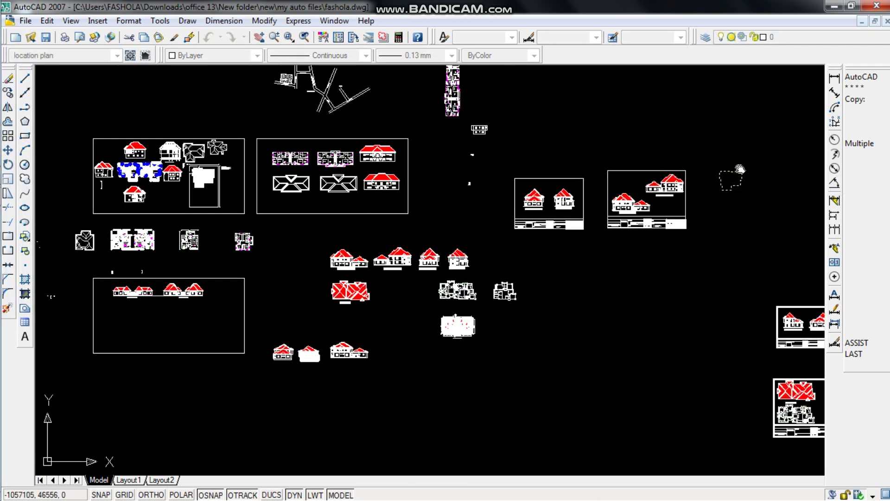
scroll(318, 246, "up", 3)
left_click(307, 178)
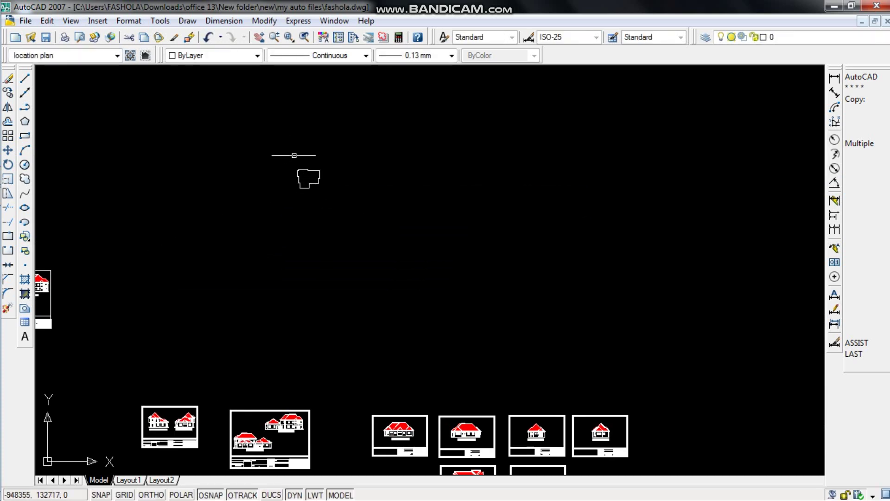
Offset the copied footprint outline outward by 600 to form the roof's eaves line
scroll(304, 155, "up", 5)
scroll(351, 306, "up", 3)
middle_click_drag(251, 234, 358, 278)
scroll(374, 276, "up", 3)
scroll(374, 276, "down", 2)
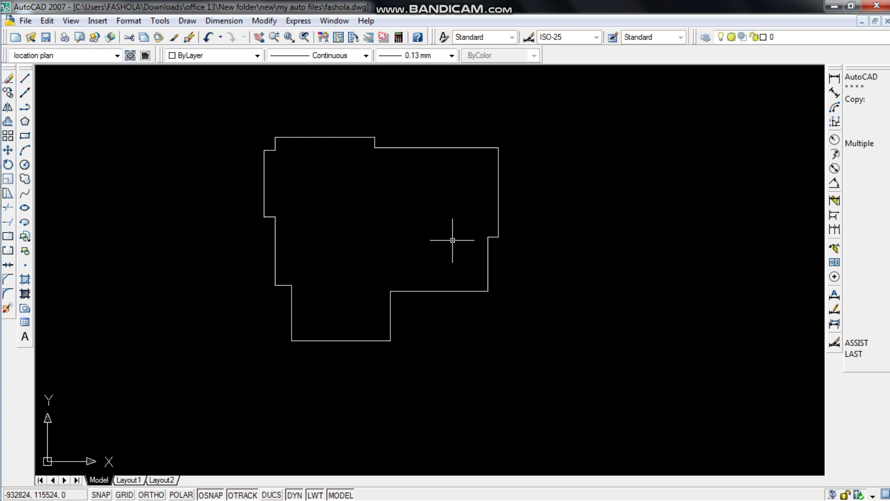
left_click(602, 360)
left_click(397, 203)
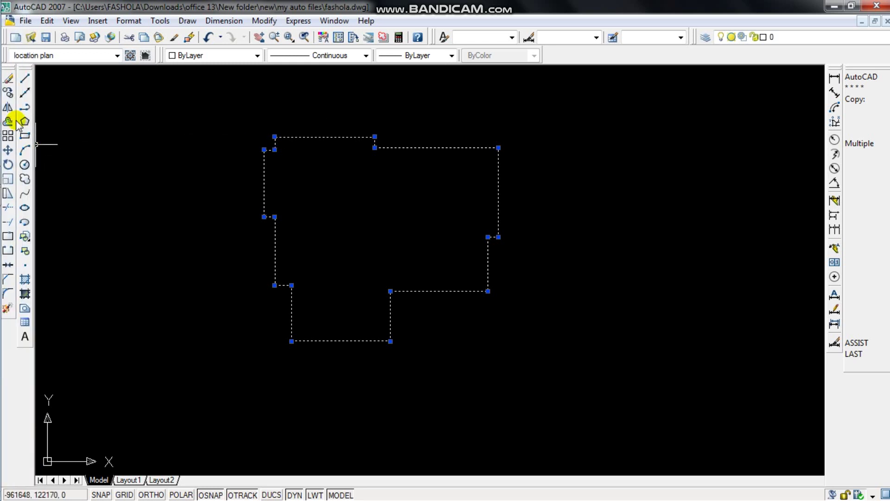
left_click(8, 122)
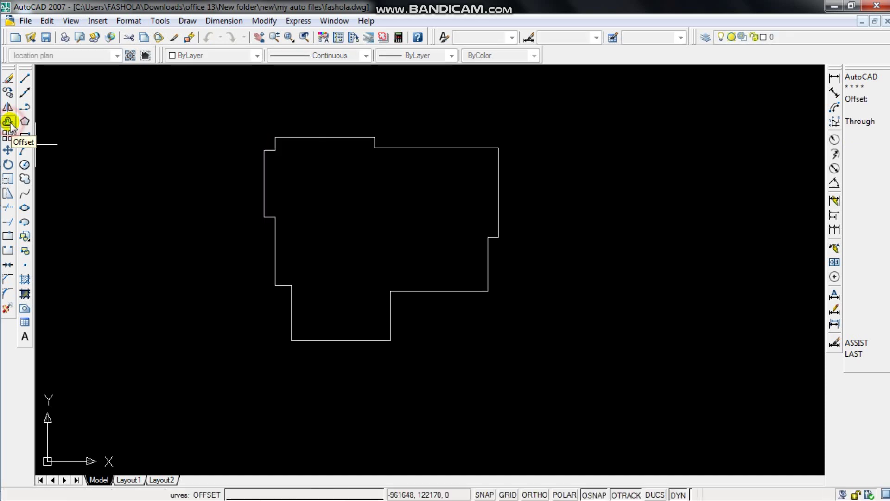
type("600")
key("Return")
left_click(498, 147)
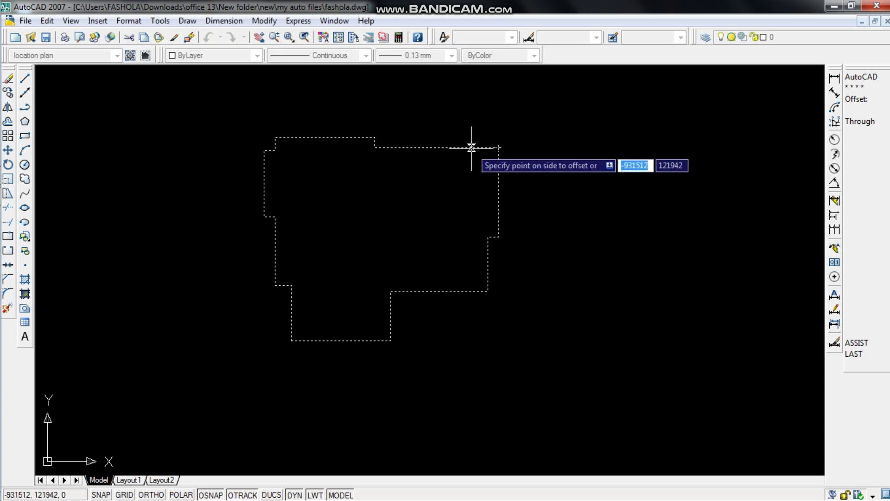
left_click(505, 149)
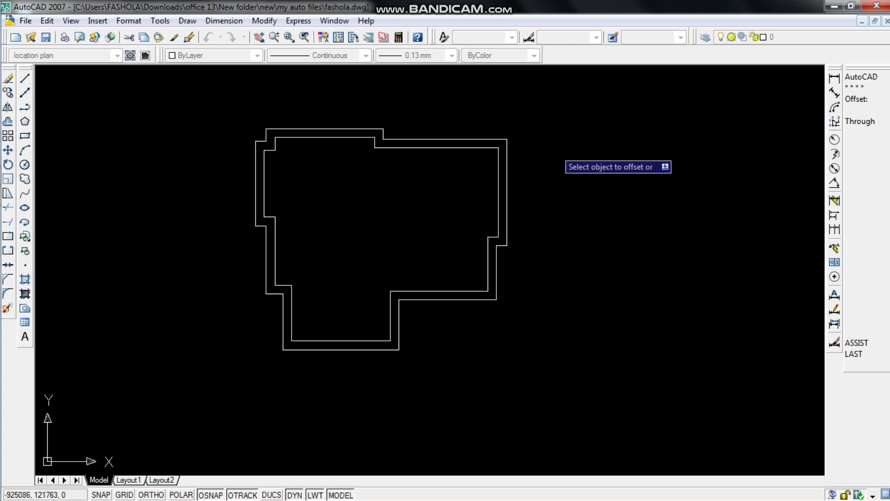
scroll(514, 201, "up", 3)
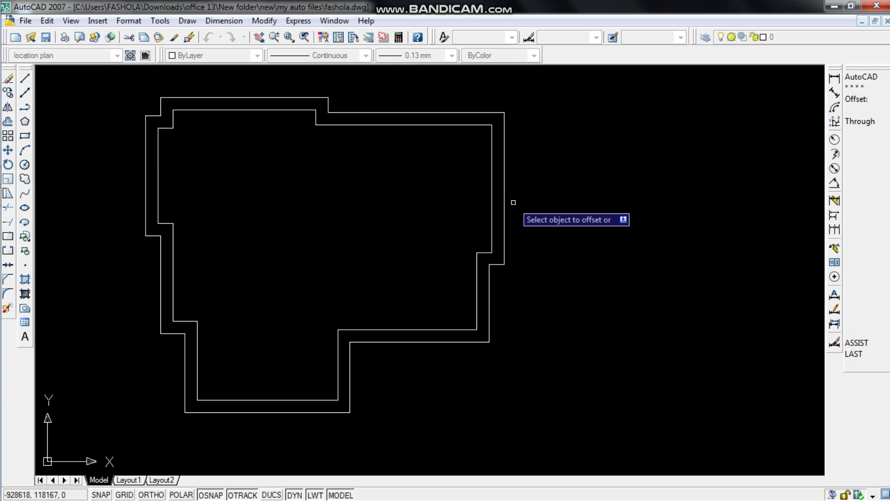
left_click(488, 290)
key("Escape")
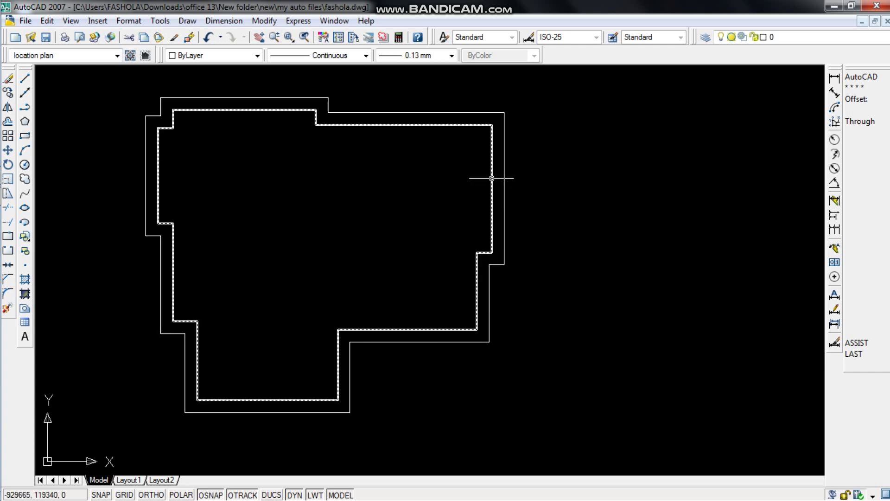
left_click(505, 190)
key("Escape")
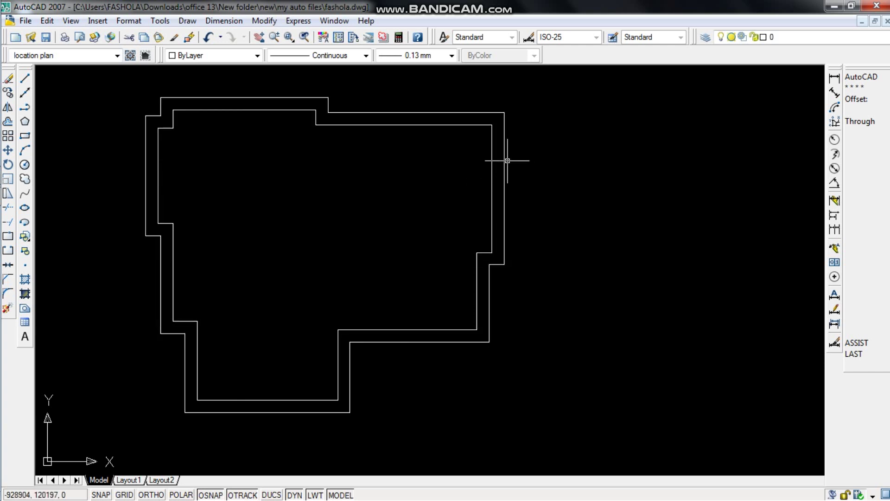
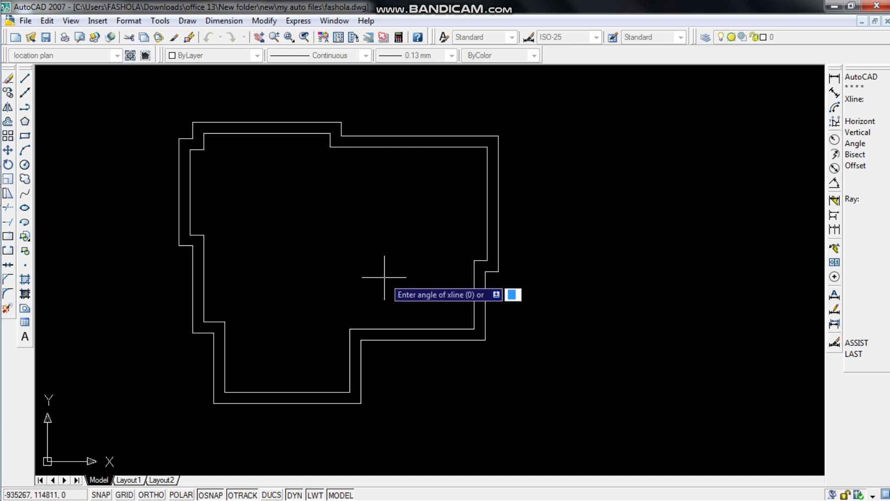
Place 45° construction lines through the footprint's inner corners, plus one spare line clear of the outline
type("45")
key("Return")
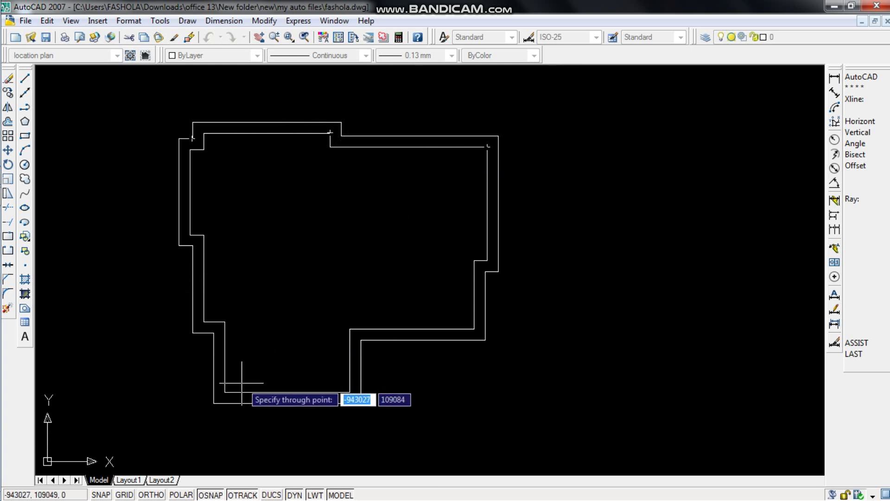
left_click(224, 393)
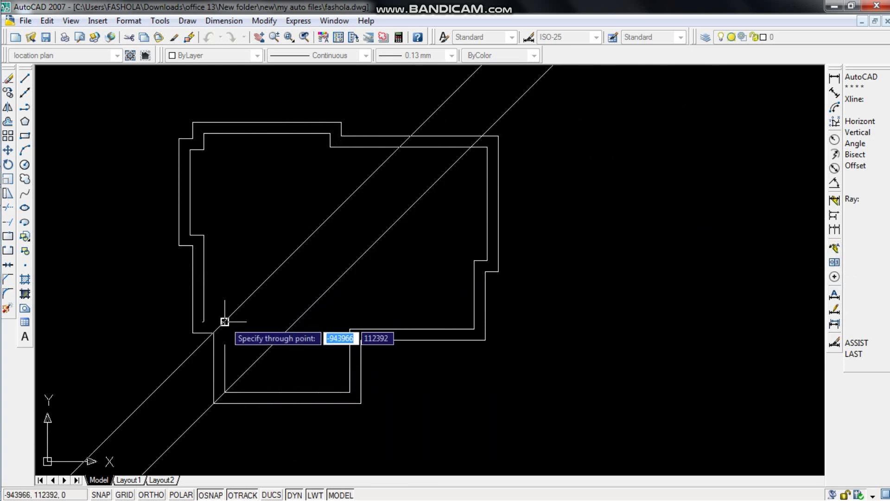
left_click(202, 323)
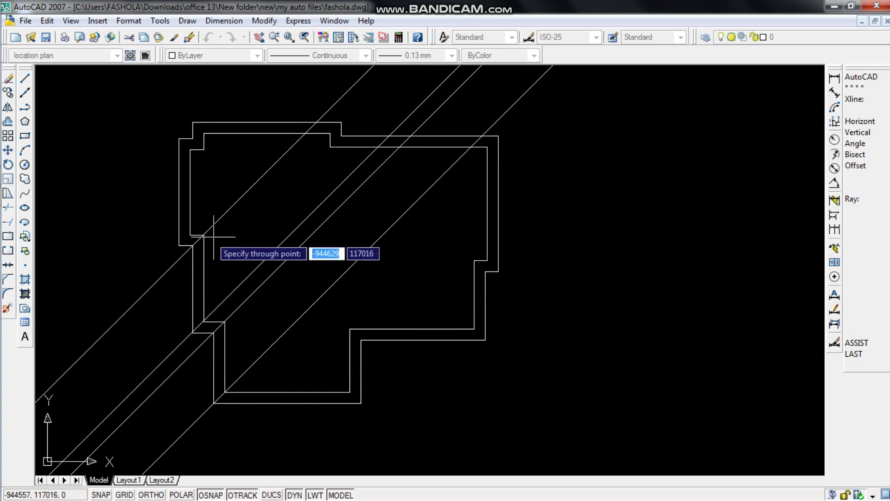
left_click(189, 234)
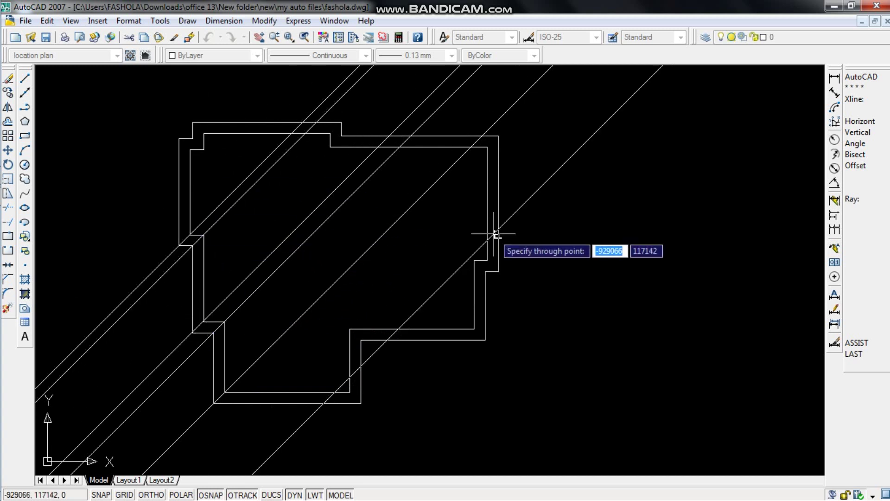
left_click(330, 132)
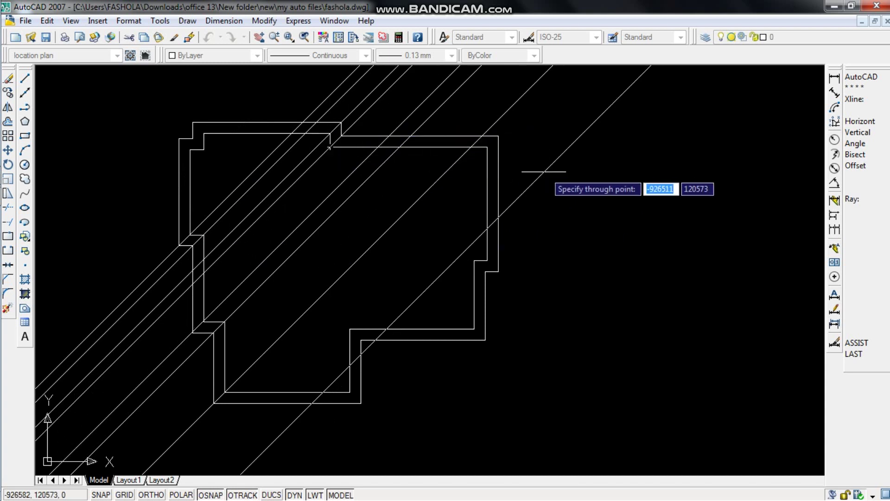
left_click(487, 147)
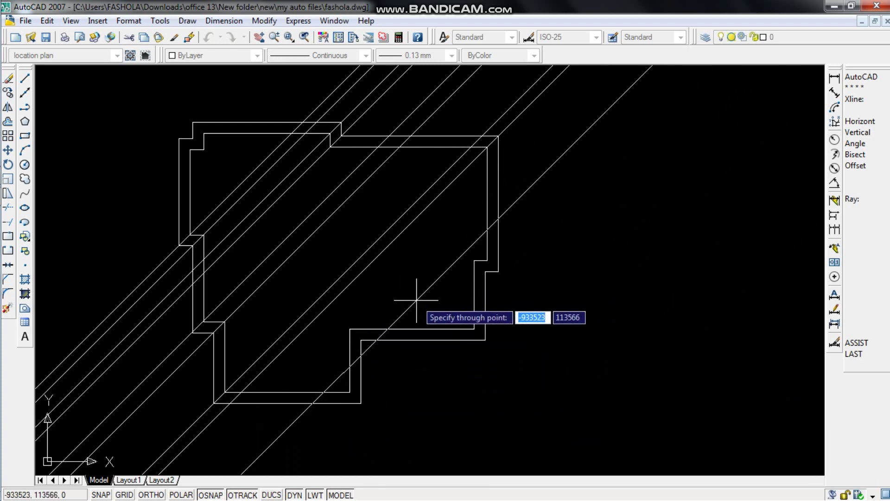
left_click(562, 255)
key("Return")
Rotate the spare construction line outside the footprint so it slopes the opposite way, perpendicular to the other 45° lines
left_click(682, 270)
left_click(546, 147)
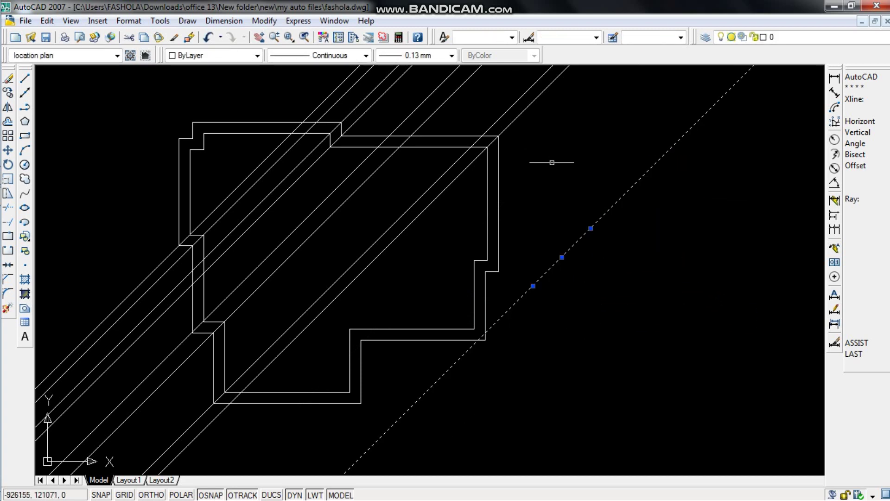
right_click(583, 235)
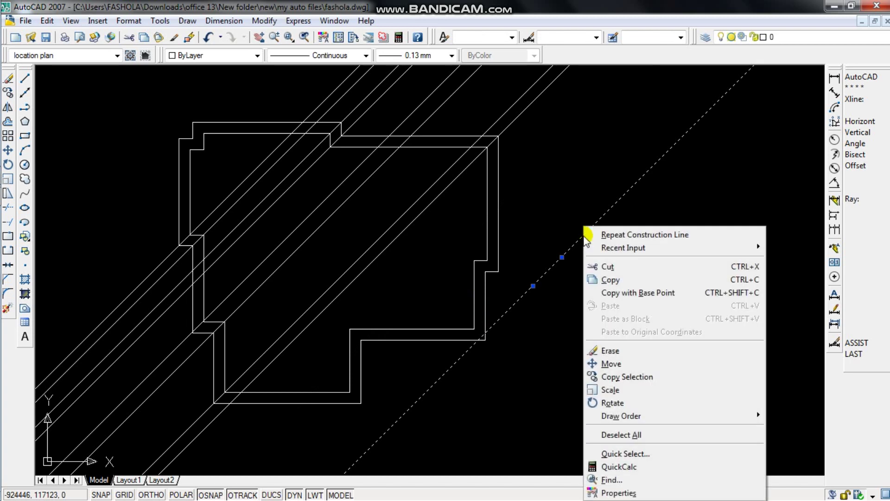
left_click(613, 403)
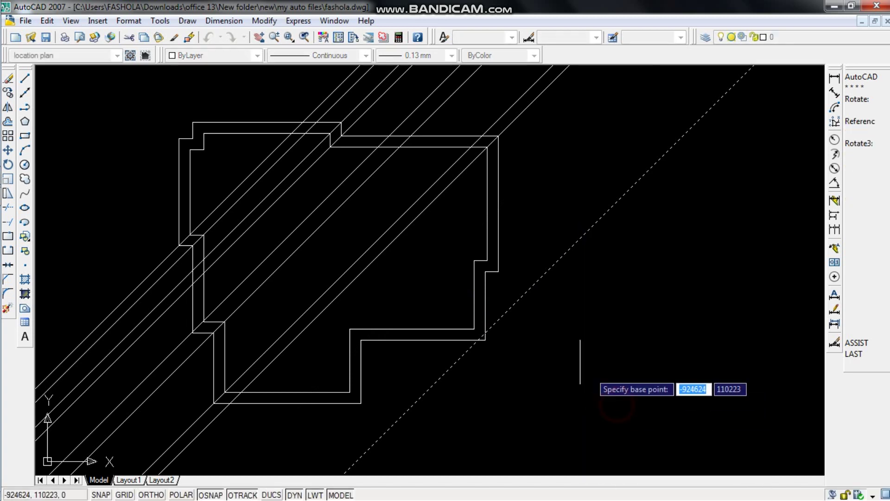
left_click(484, 332)
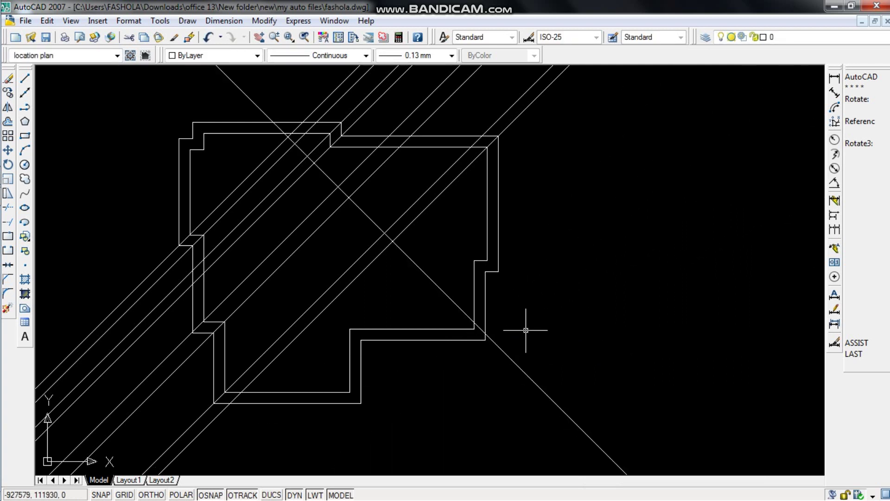
Copy the rotated construction line to the footprint's remaining inner corners, including those of the lower wing and the upper-left step
left_click(576, 355)
left_click(504, 413)
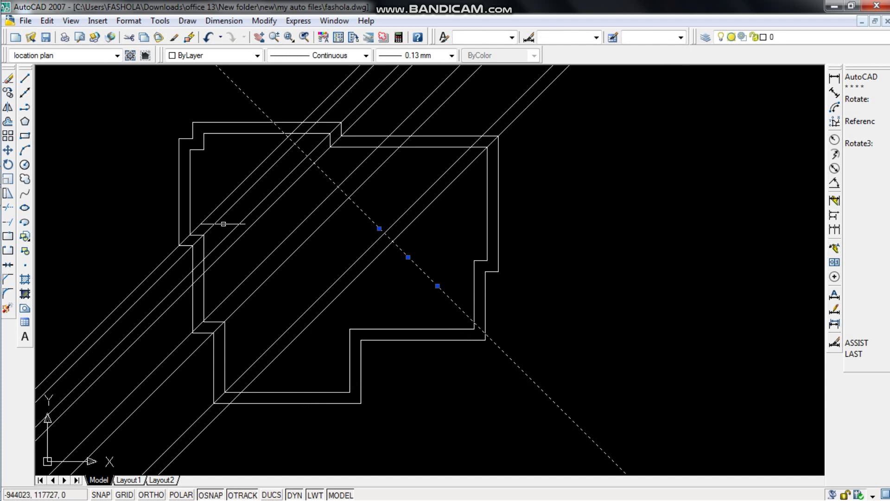
mouse_move(9, 120)
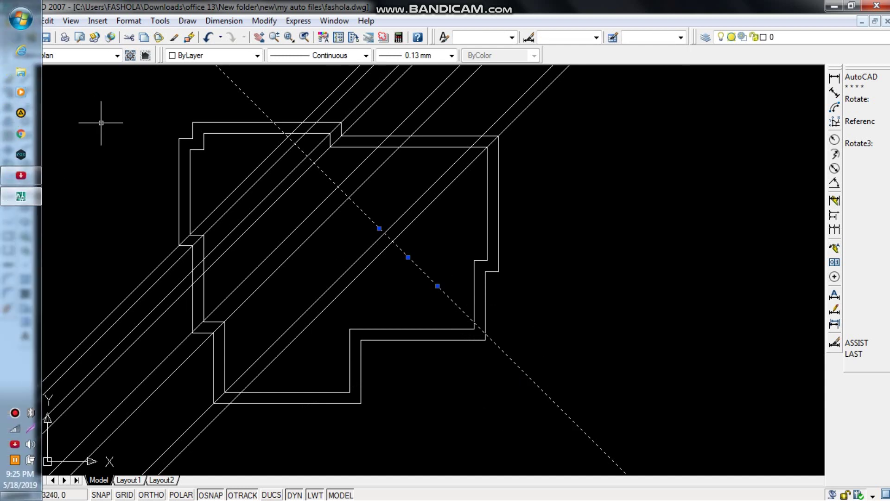
left_click(8, 92)
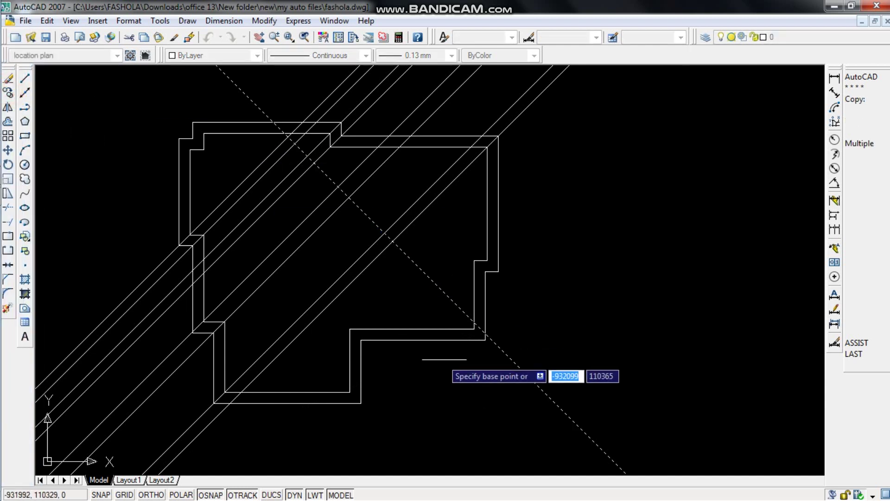
left_click(485, 333)
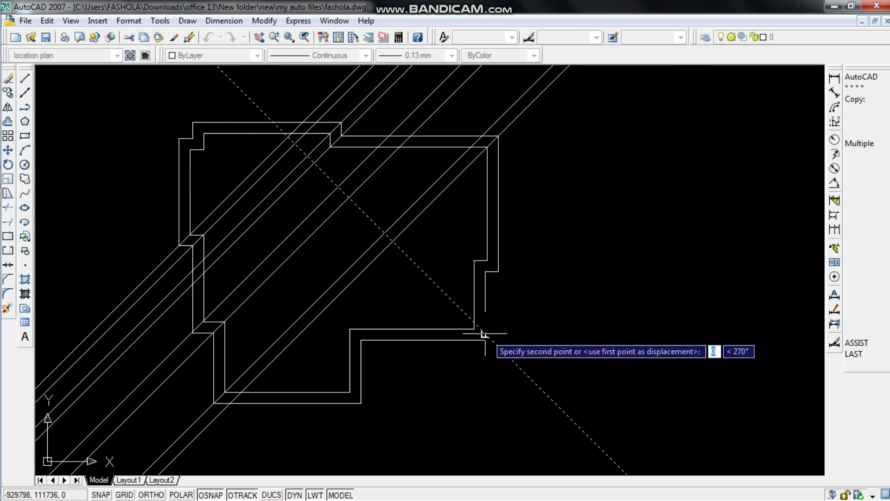
left_click(473, 260)
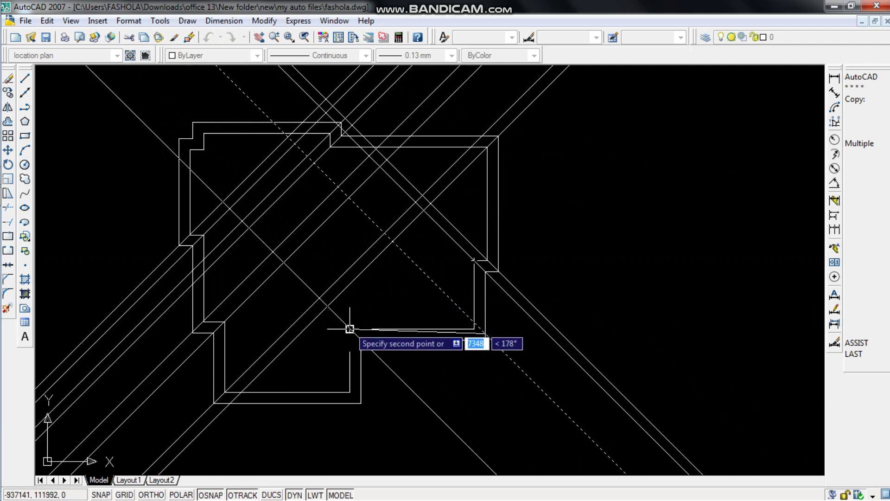
left_click(350, 392)
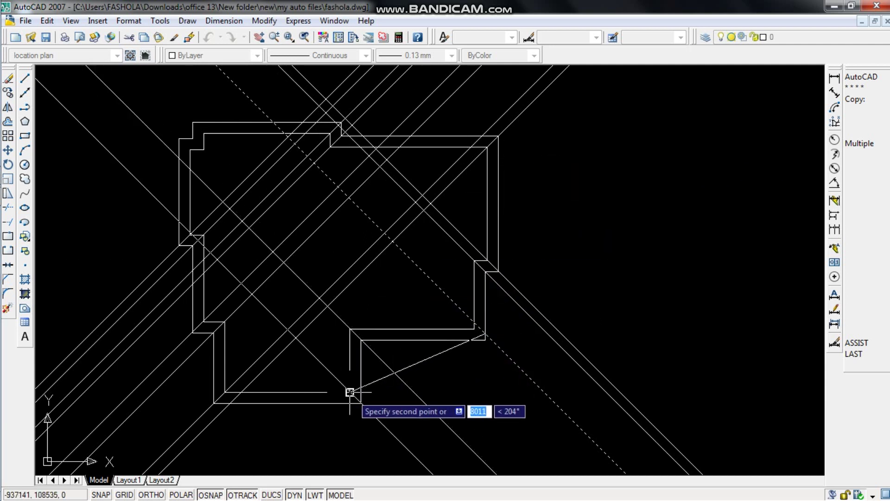
left_click(203, 134)
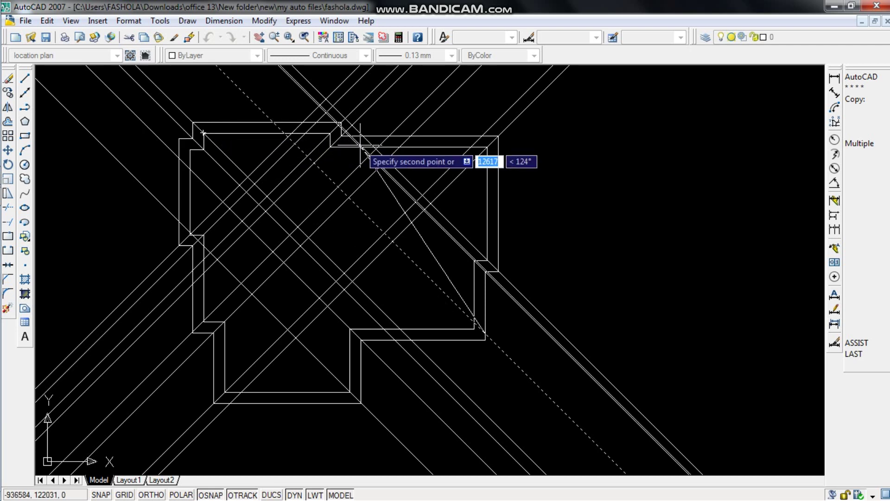
left_click(376, 149)
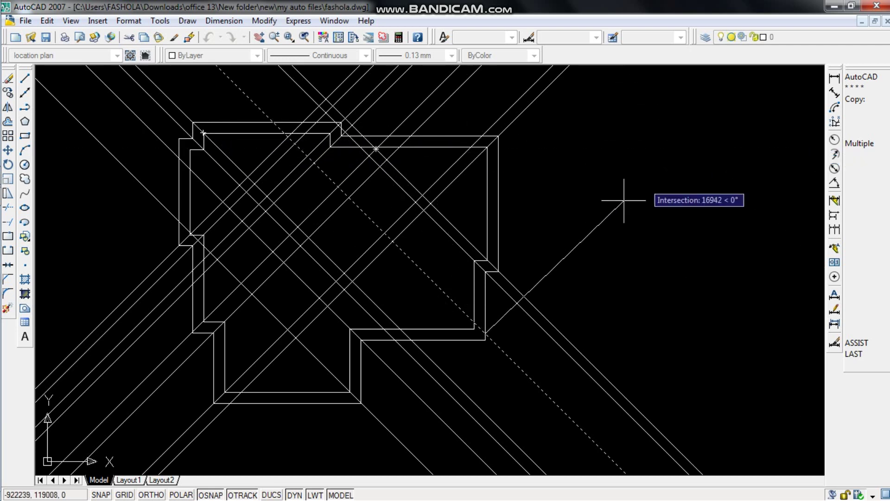
key("Escape")
Move the original rotated construction line onto the footprint's lower-right inner corner
left_click(526, 365)
left_click(500, 376)
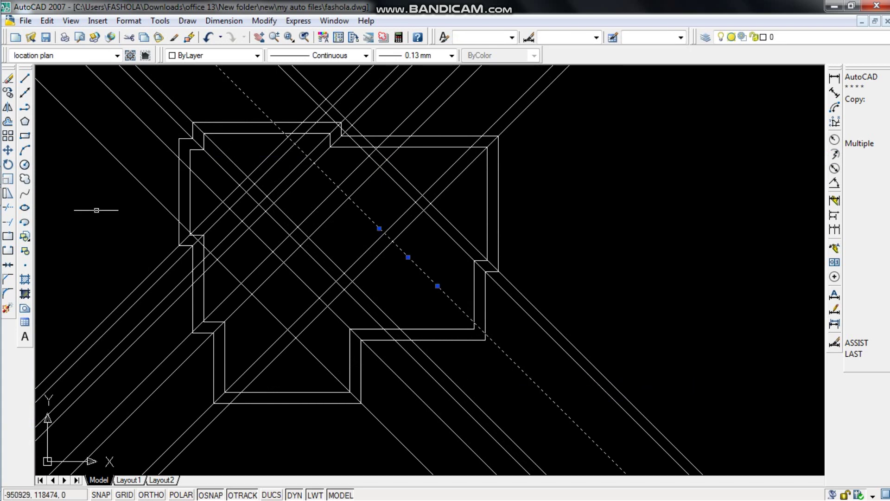
left_click(8, 150)
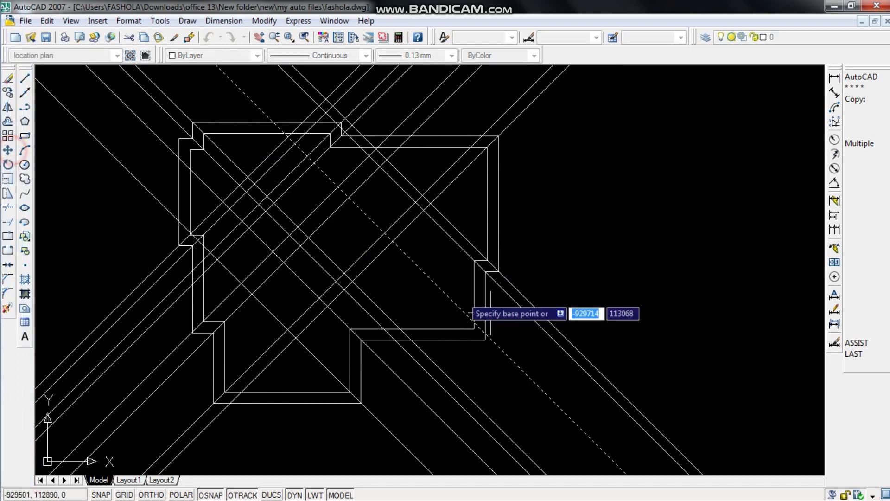
left_click(504, 351)
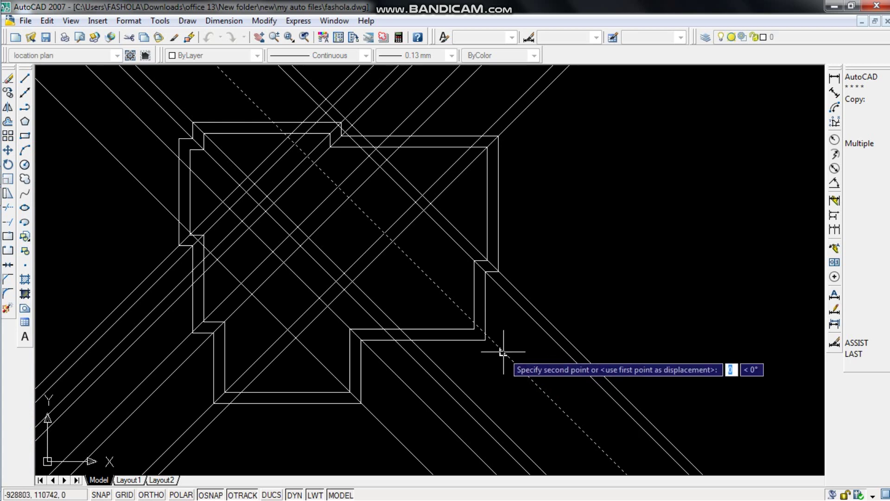
left_click(473, 329)
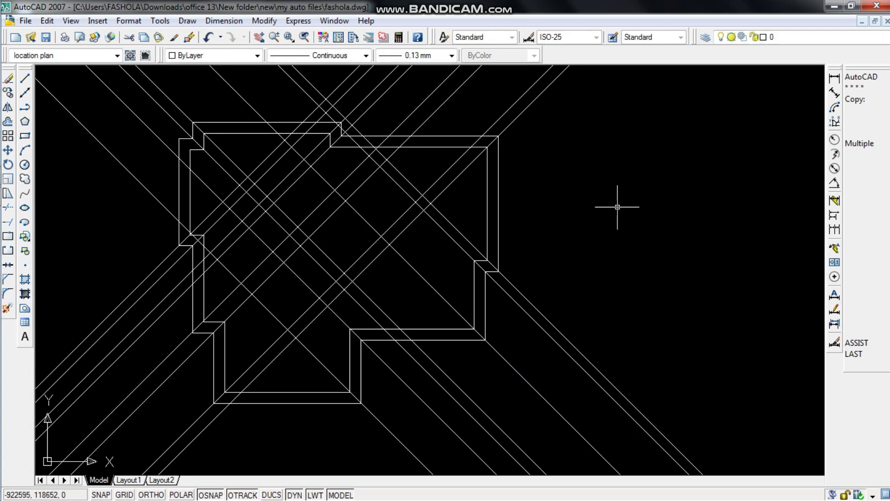
scroll(612, 206, "down", 5)
scroll(397, 246, "down", 2)
scroll(406, 246, "up", 5)
scroll(461, 247, "down", 2)
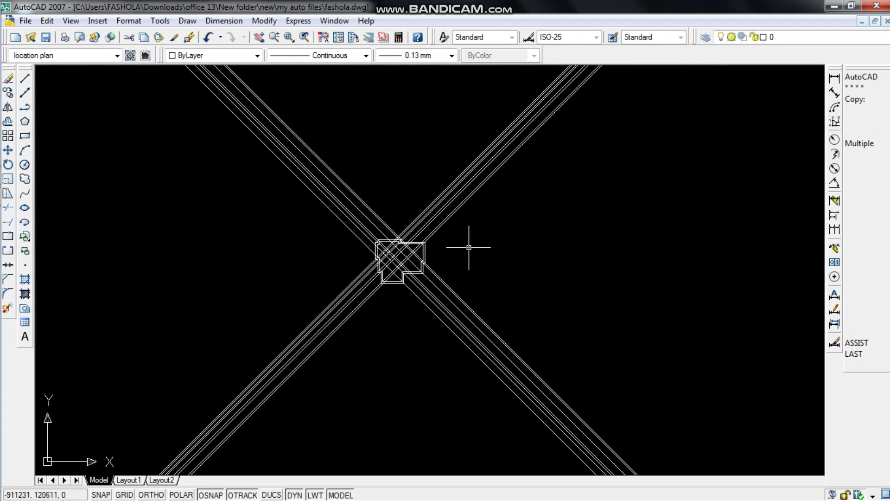
scroll(461, 247, "down", 3)
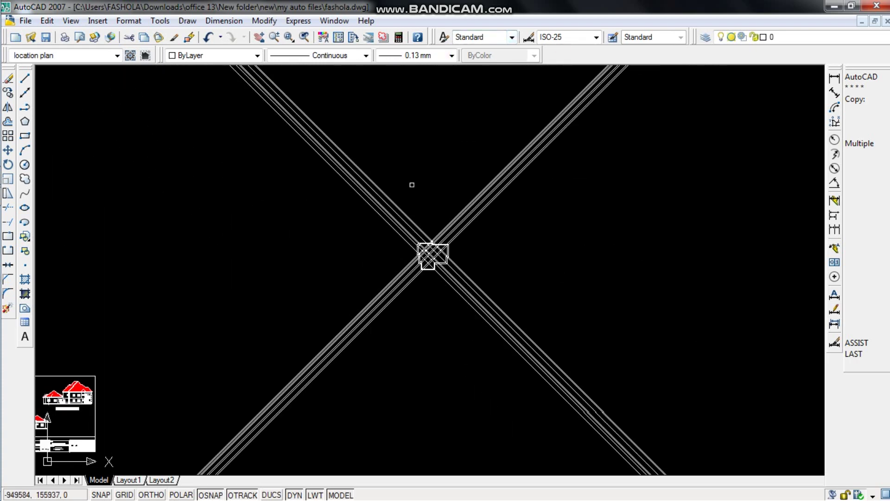
scroll(474, 253, "up", 8)
middle_click_drag(346, 273, 487, 203)
scroll(486, 202, "up", 2)
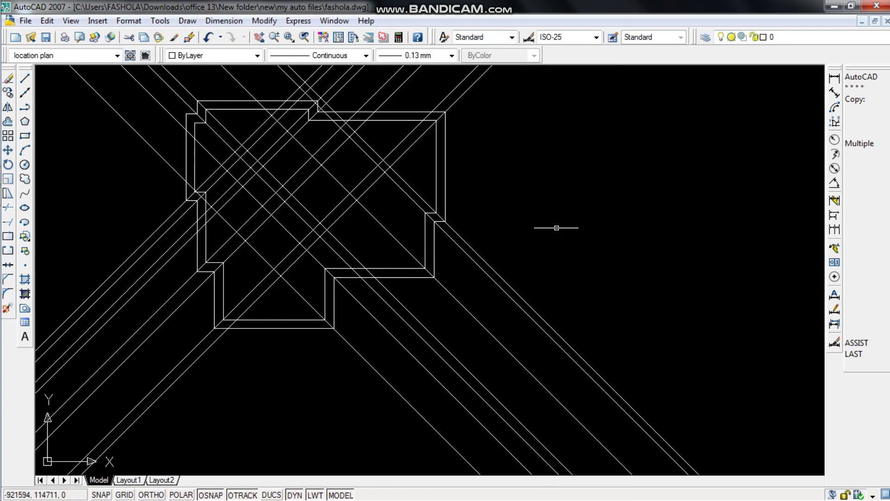
type("tr")
key("Return")
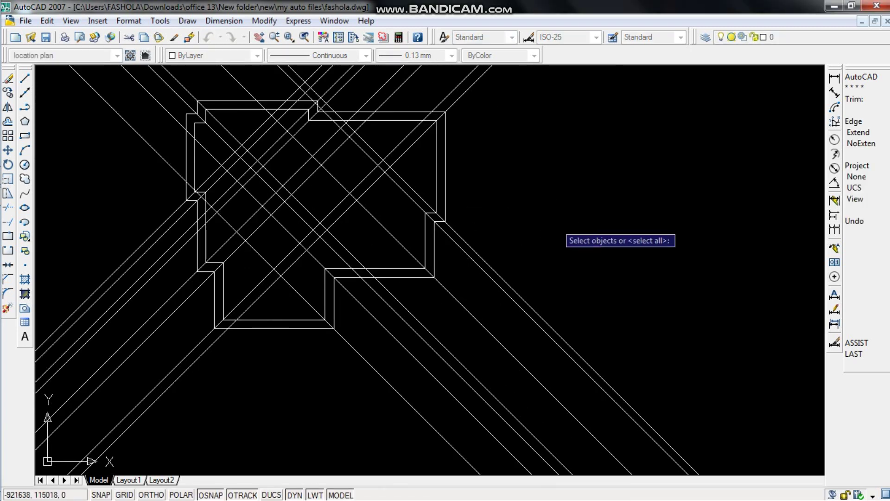
scroll(556, 223, "down", 6)
scroll(558, 222, "up", 2)
left_click(541, 207)
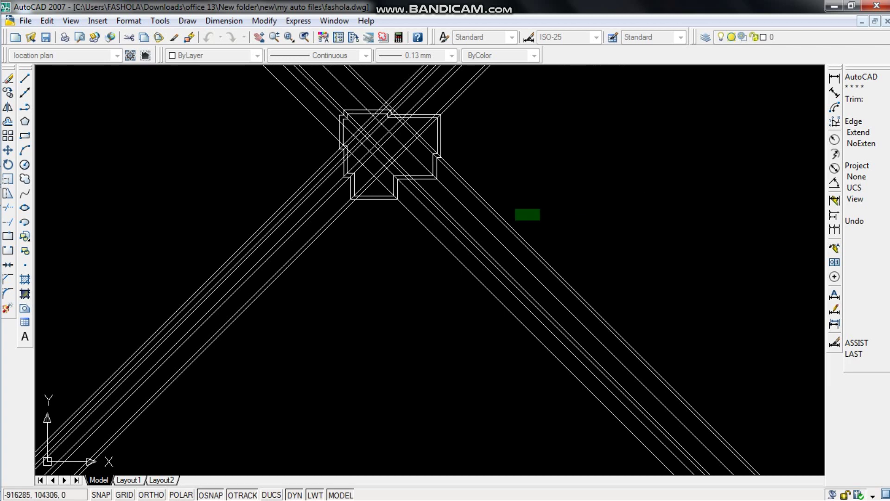
left_click(359, 276)
key("Escape")
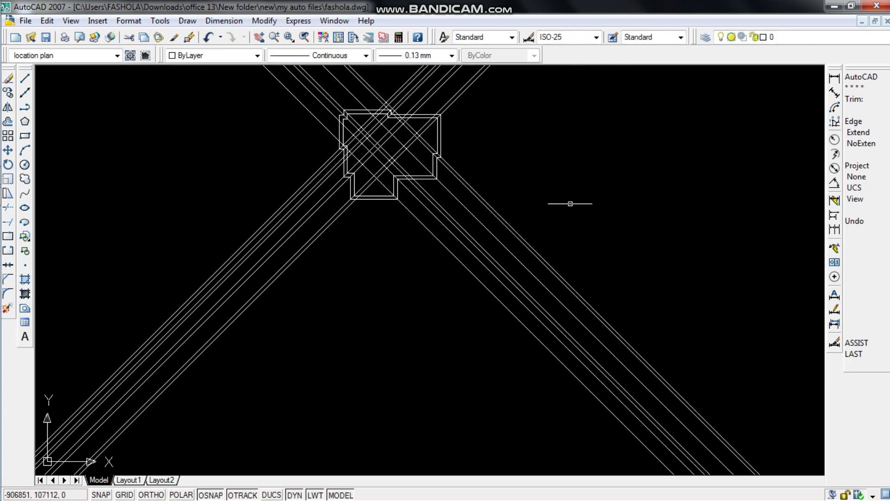
Trim away the construction line tails extending beyond the eaves outline toward the lower right and lower left
key("Return")
key("Return")
left_click(571, 205)
left_click(471, 326)
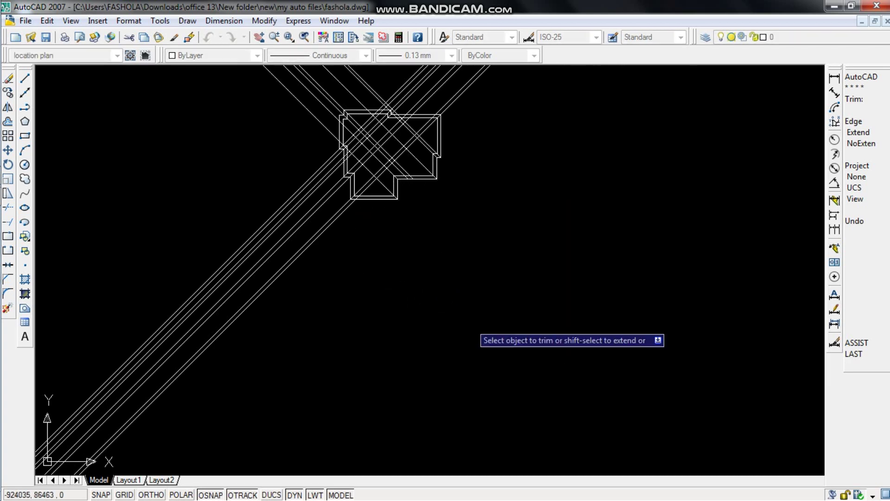
left_click(320, 290)
left_click(224, 184)
Trim off the remaining long construction line tails above and beside the eaves outline
scroll(481, 210, "down", 6)
middle_click_drag(464, 86, 492, 176)
scroll(538, 272, "up", 5)
left_click(535, 268)
left_click(433, 205)
left_click(423, 207)
left_click(196, 265)
scroll(328, 334, "up", 4)
scroll(652, 392, "up", 3)
middle_click_drag(651, 392, 352, 266)
scroll(542, 212, "down", 3)
scroll(370, 258, "down", 2)
scroll(585, 342, "down", 2)
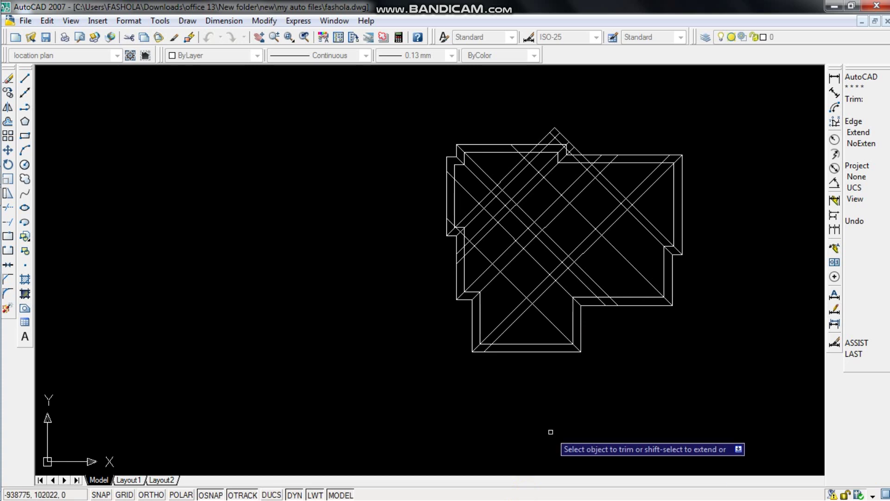
Examine the crossing diagonals above the roof's upper step and the corner diagonals of the lower projecting wing
scroll(562, 124, "up", 4)
middle_click_drag(588, 183, 559, 139)
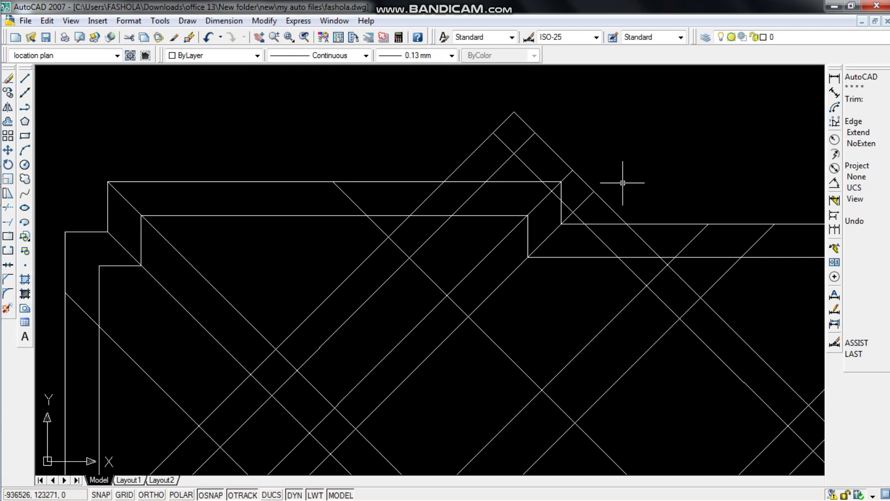
scroll(599, 165, "down", 5)
middle_click_drag(596, 164, 537, 159)
scroll(486, 344, "up", 4)
scroll(486, 344, "up", 3)
middle_click_drag(508, 316, 530, 364)
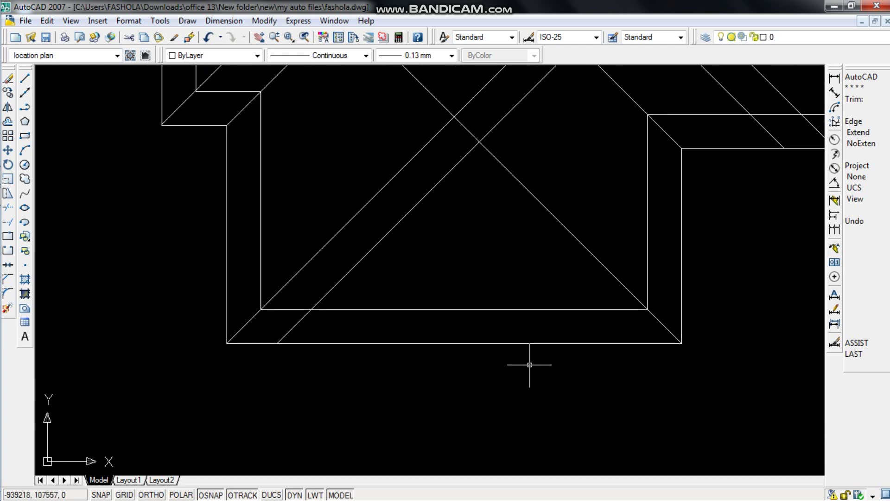
scroll(515, 365, "down", 2)
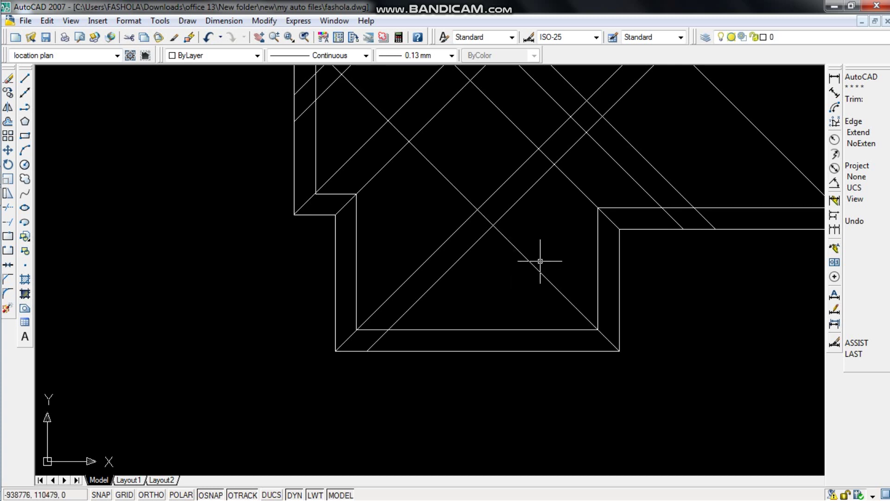
left_click(605, 336)
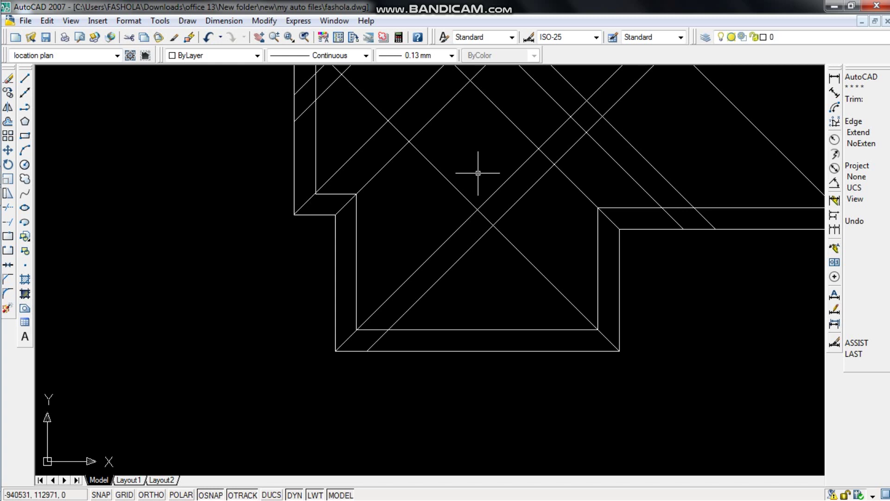
left_click(444, 242)
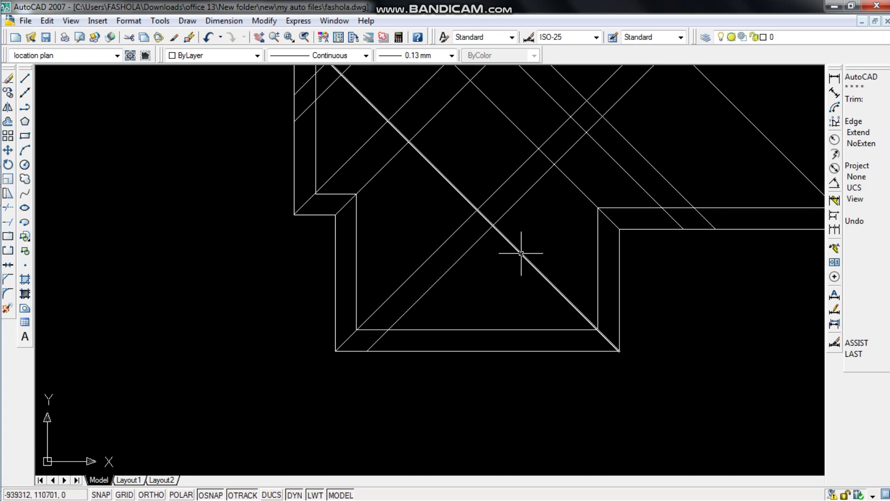
left_click(477, 207)
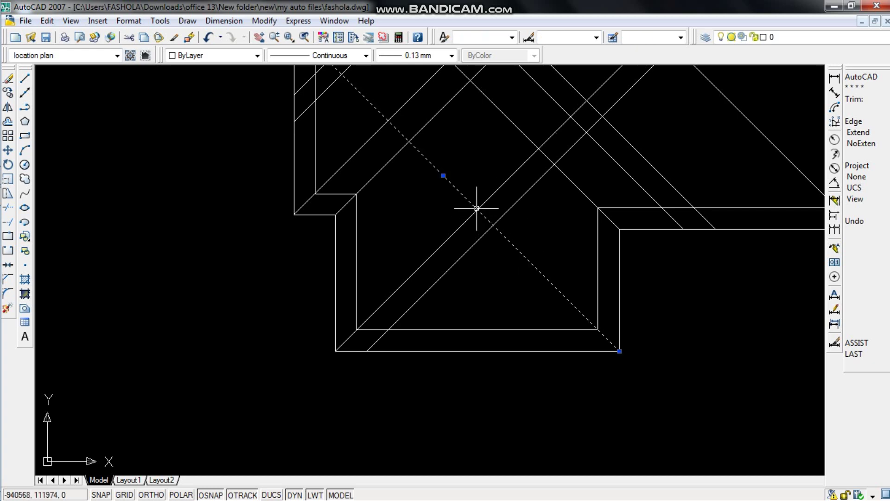
key("ctrl+1")
key("Escape")
left_click(194, 108)
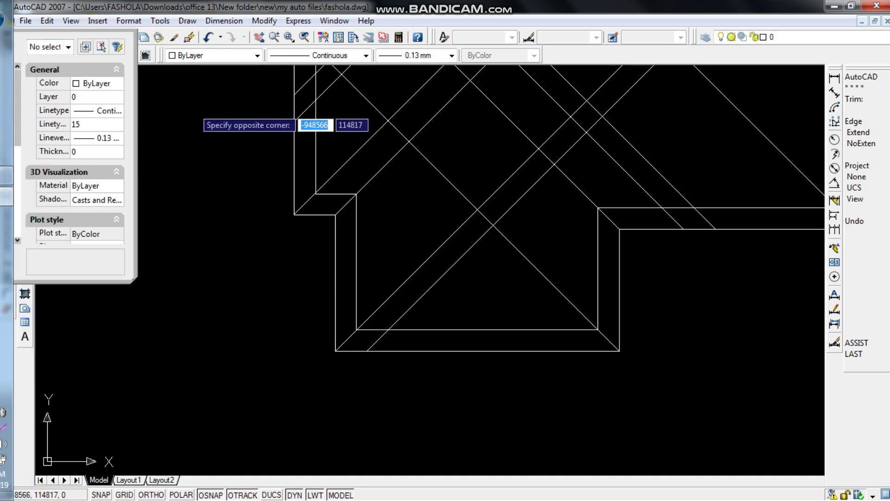
left_click(6, 35)
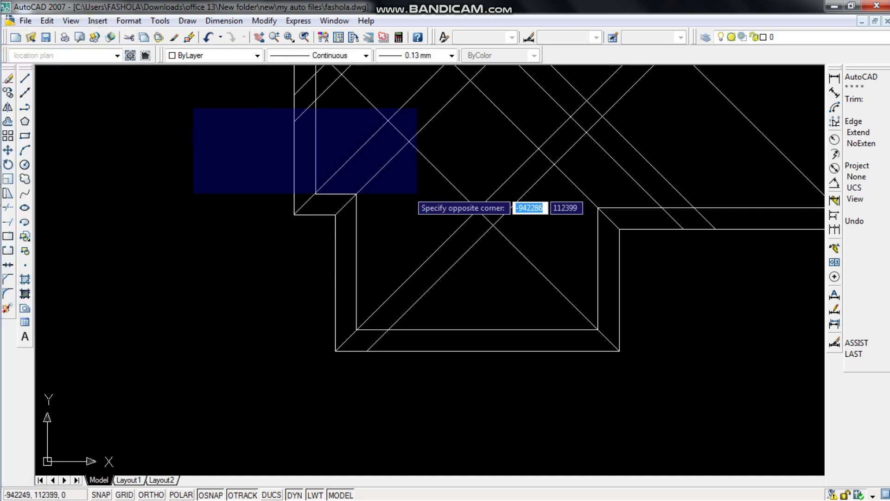
left_click(413, 189)
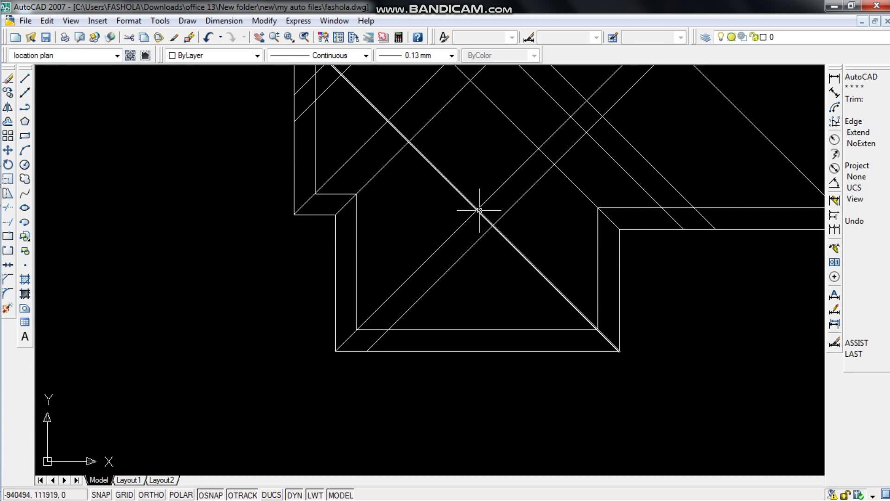
key("Escape")
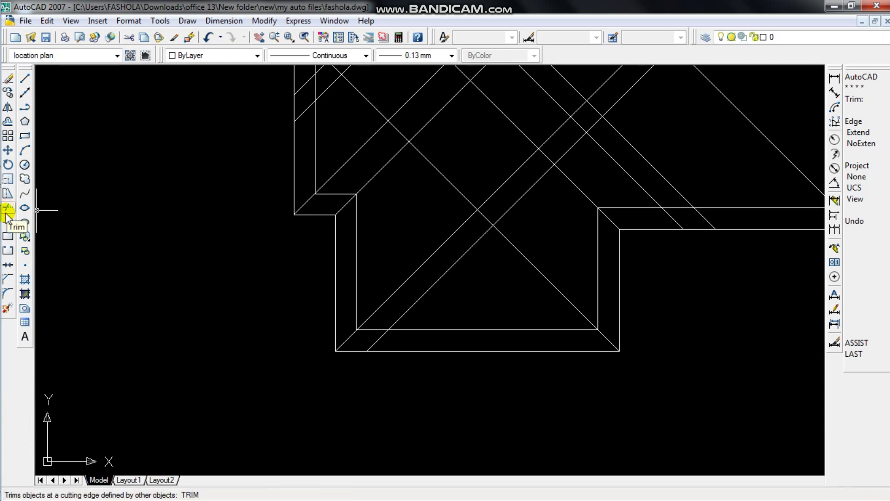
Chamfer the lower wing's two outer-corner diagonals with zero distance so they meet in a sharp hip apex
left_click(8, 279)
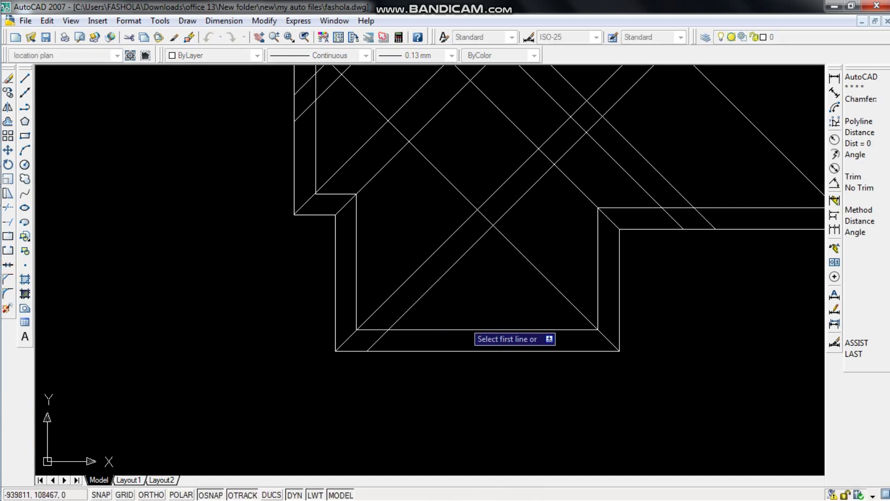
left_click(539, 272)
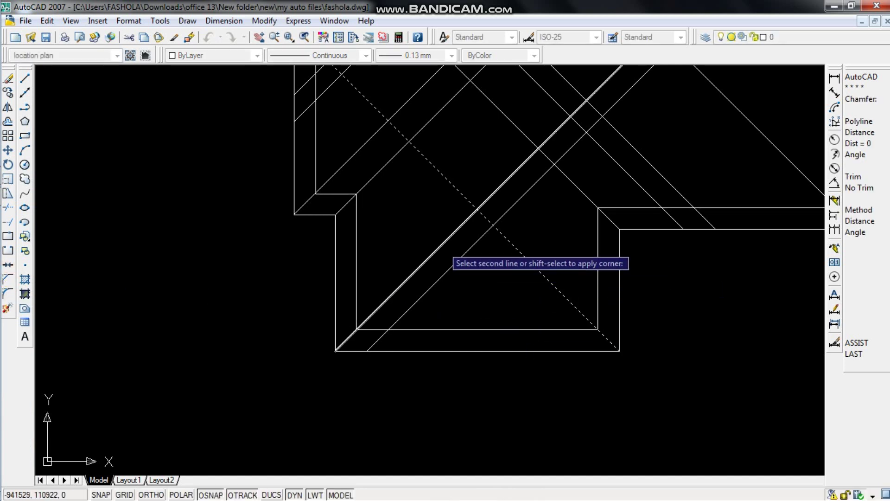
left_click(446, 240)
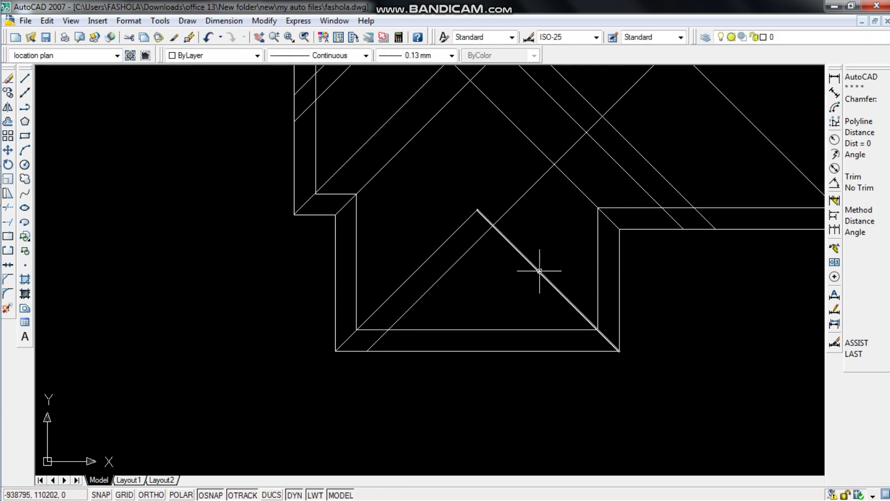
key("Escape")
Draw a vertical ridge line upward from the lower wing's hip apex with Ortho switched on
left_click(478, 213)
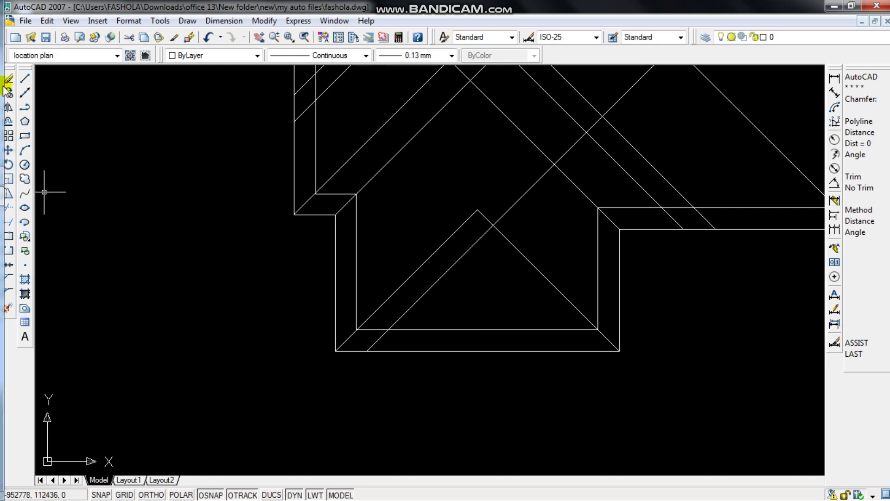
left_click(27, 79)
left_click(27, 78)
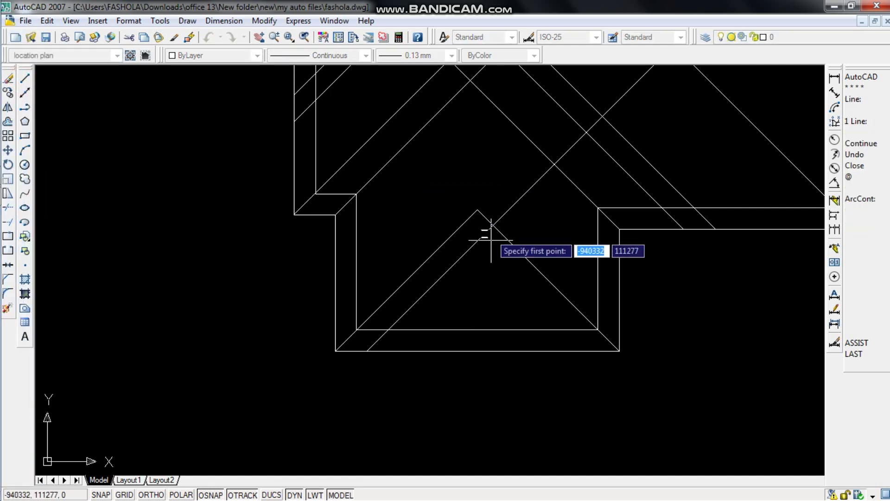
left_click(478, 209)
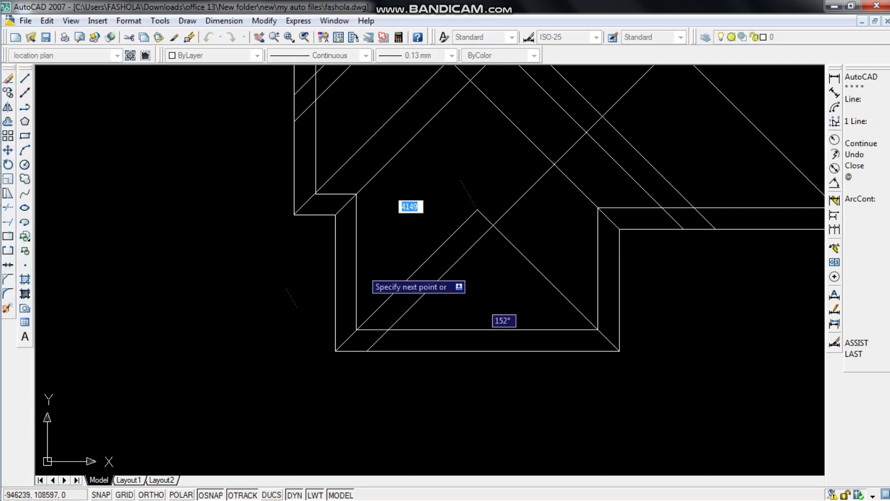
left_click(151, 494)
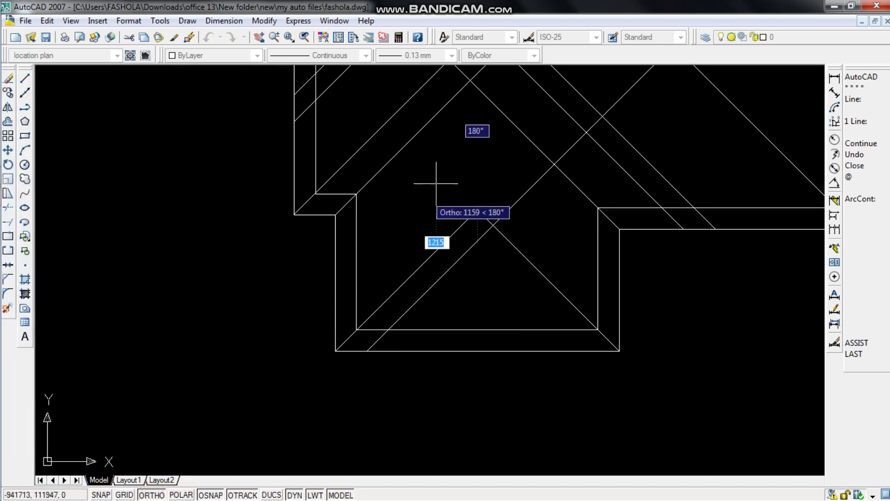
left_click(480, 103)
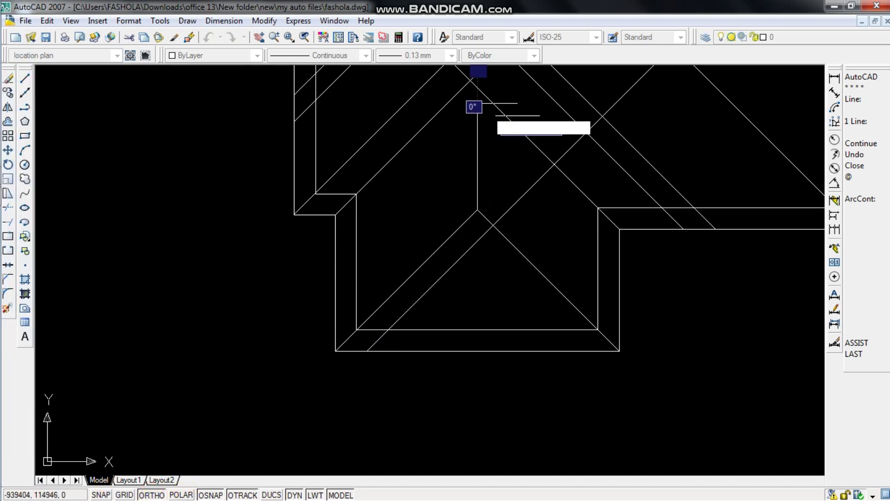
key("Escape")
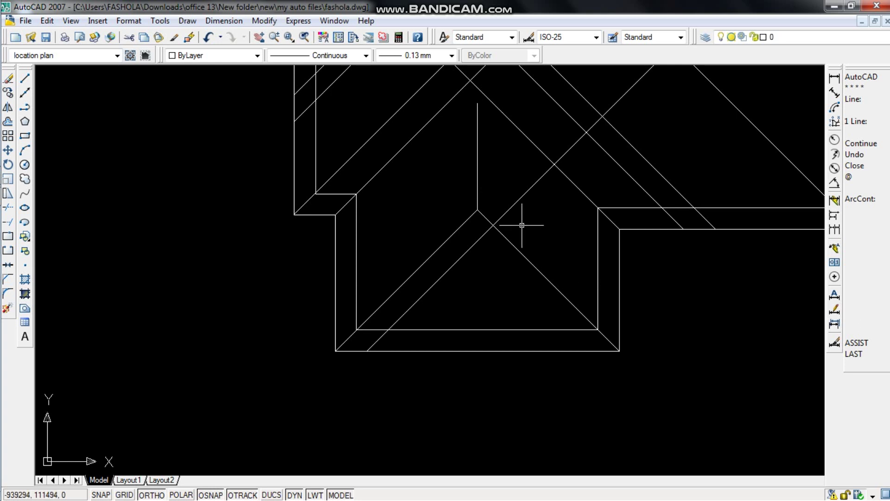
Remove the surplus parallel diagonal inside the lower wing between the bottom eaves line and the right hip
middle_click_drag(521, 226, 520, 373)
scroll(588, 393, "up", 2)
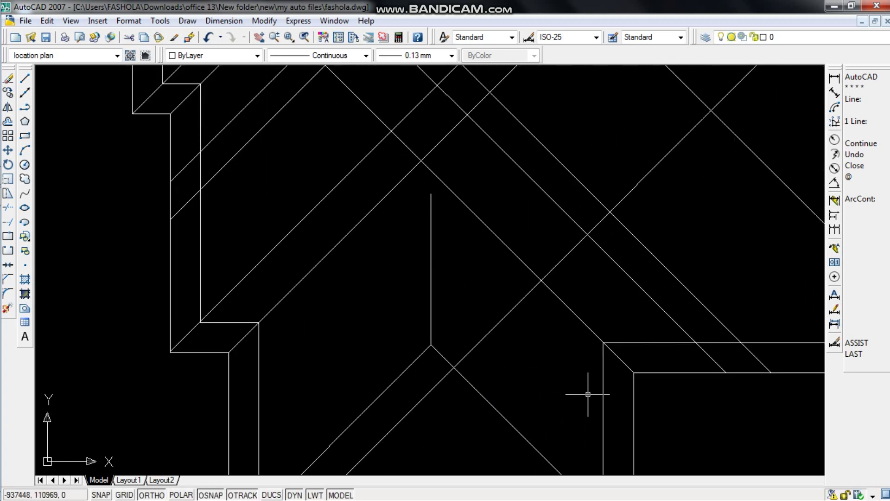
scroll(592, 383, "down", 2)
middle_click_drag(582, 388, 563, 282)
scroll(440, 353, "up", 2)
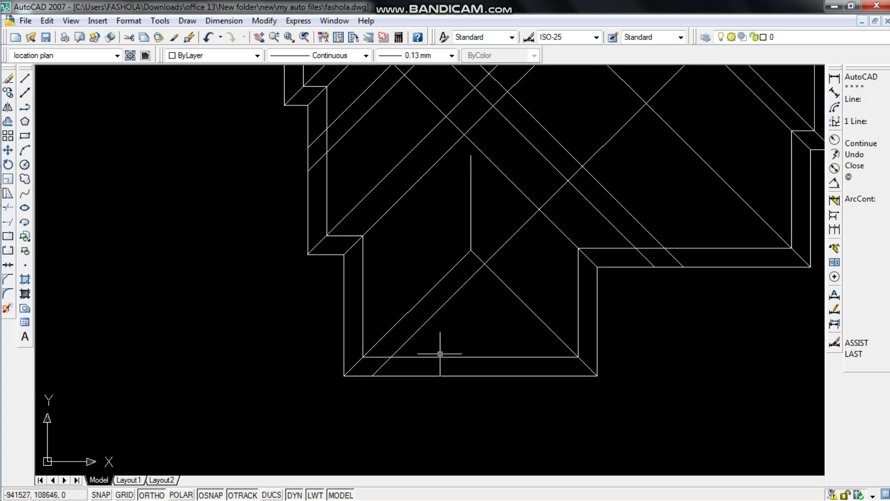
type("tr")
key("Return")
key("Return")
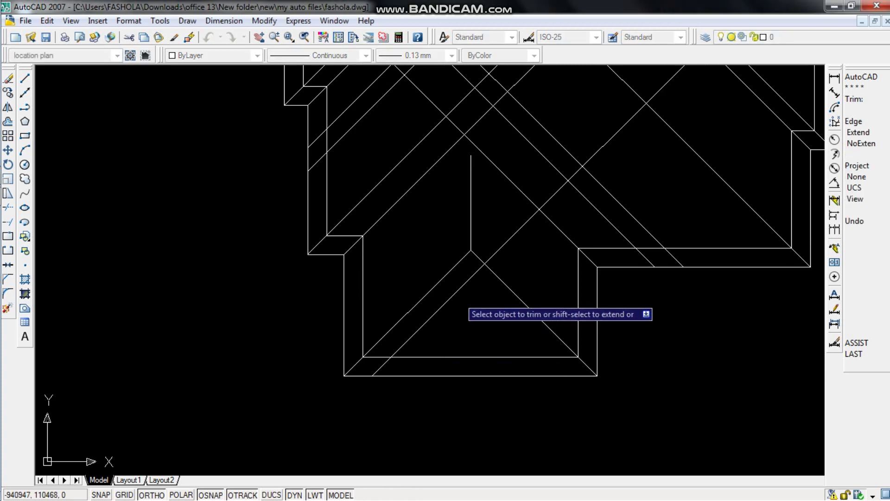
key("Escape")
left_click(382, 367)
type("e")
key("Return")
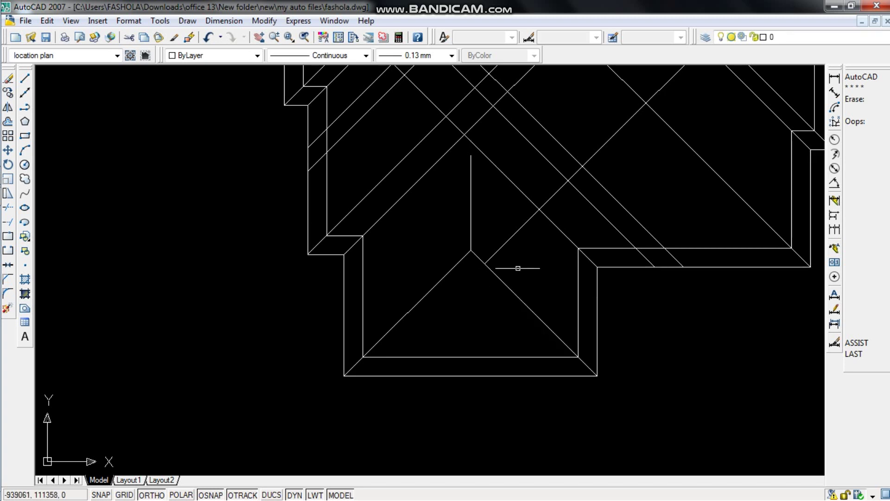
Trim the surplus diagonal's piece between the lower wing's right hip and the valley diagonal from the right inner corner
mouse_move(536, 261)
middle_mouse_down()
mouse_move(540, 299)
mouse_move(454, 316)
middle_mouse_up()
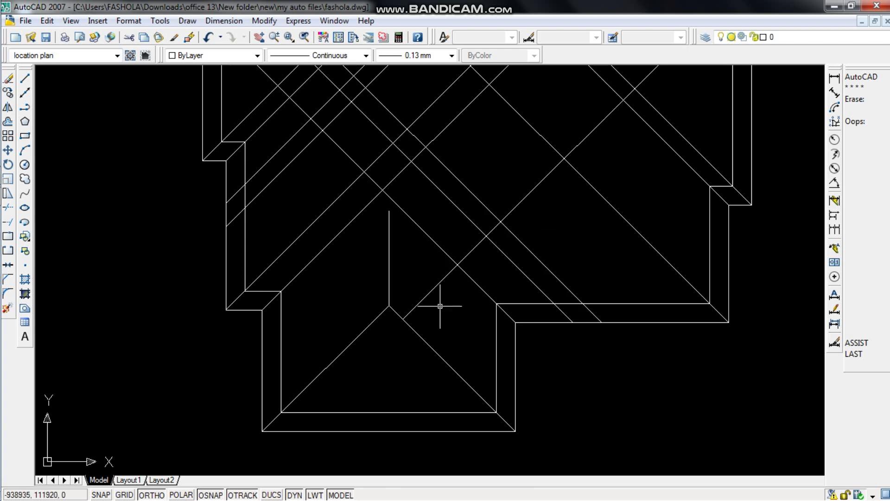
key("Escape")
type("tr")
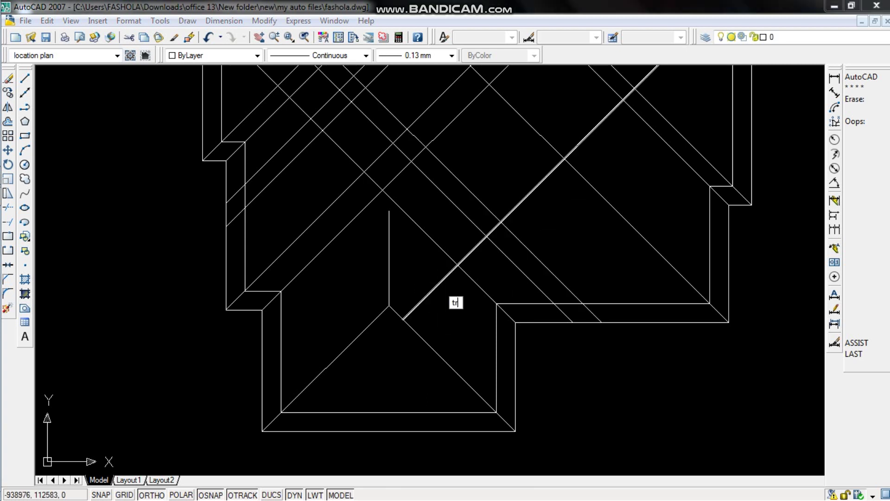
key("Return")
key("Return")
left_click(439, 284)
key("Escape")
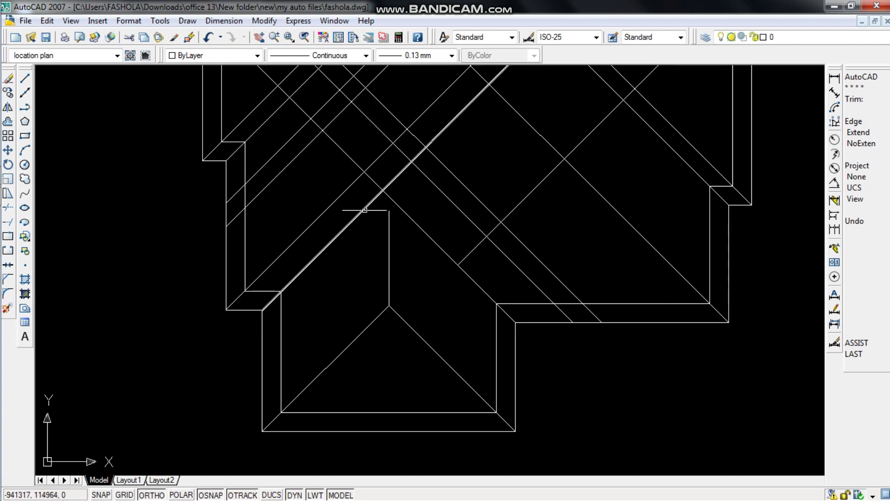
Extend the lower wing's vertical ridge line up to the valley diagonal from the right inner corner
key("Return")
key("Return")
left_click(401, 247)
left_click(372, 240)
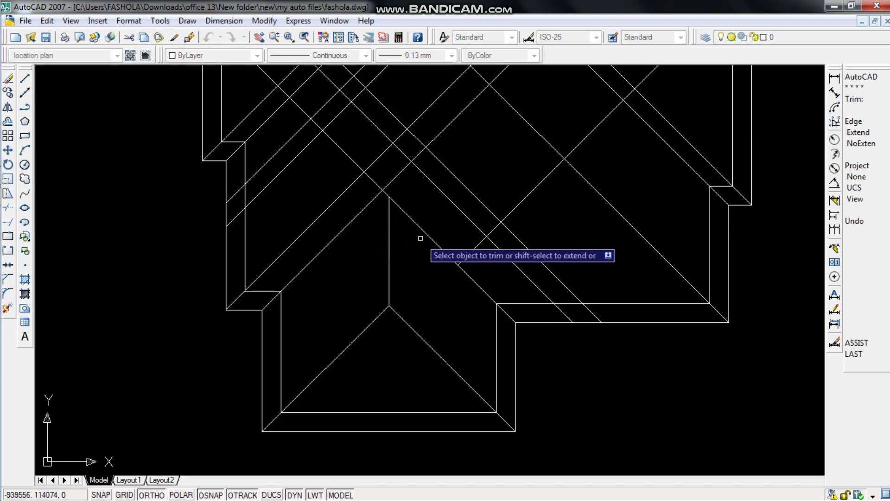
key("Escape")
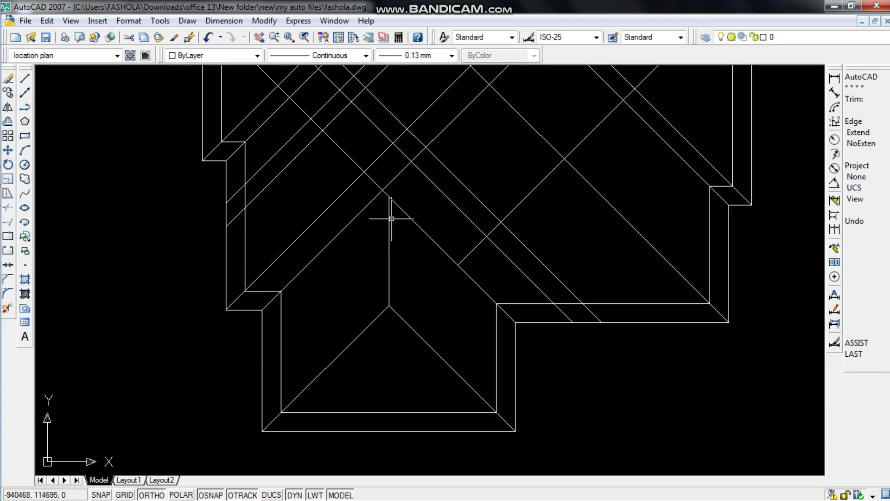
key("Escape")
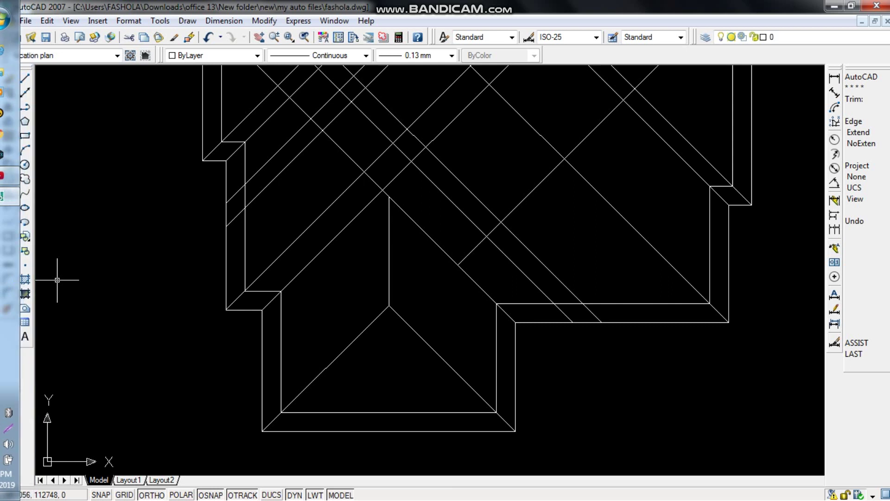
Chamfer the right valley diagonal with the lower wing's ridge line with zero distance so they meet in a sharp corner
left_click(8, 278)
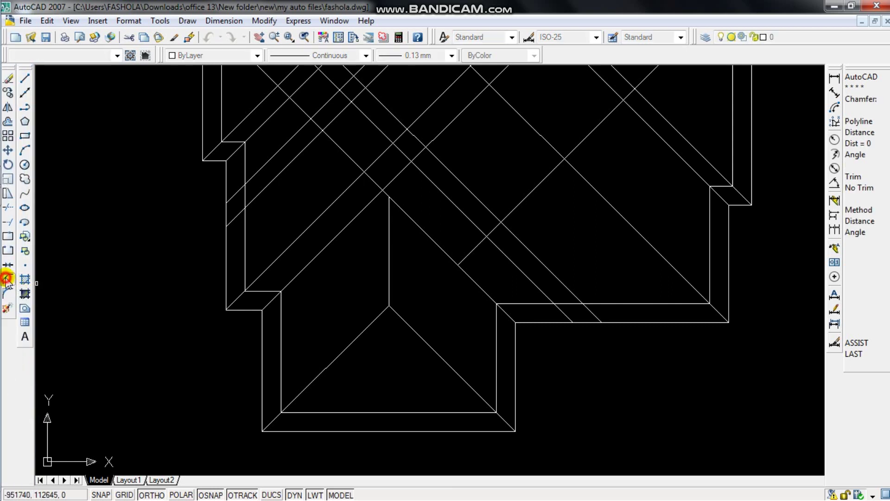
left_click(413, 221)
left_click(389, 260)
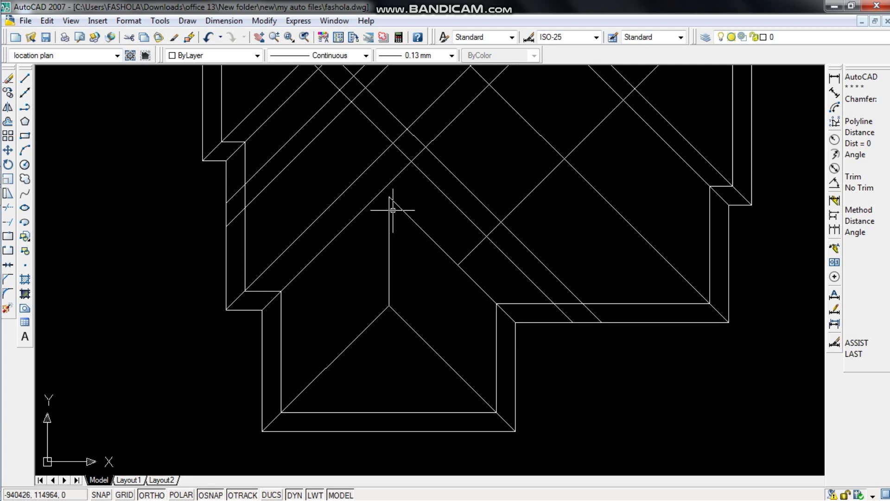
type("l")
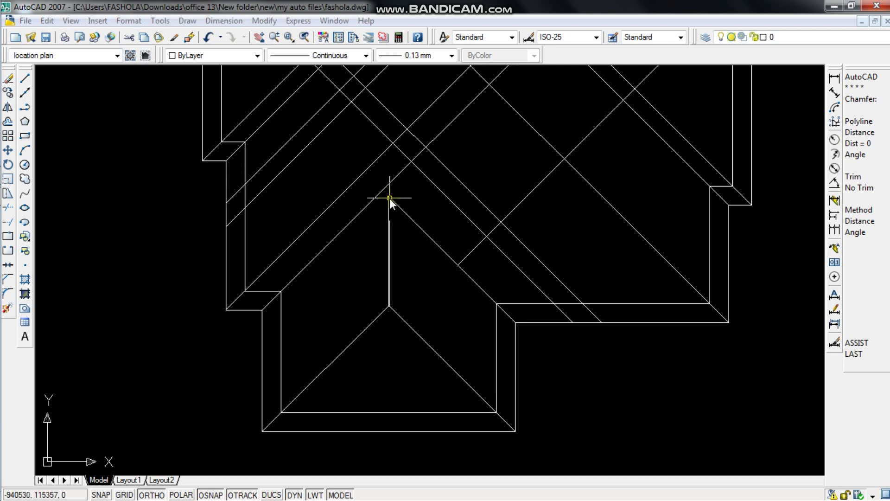
key("Return")
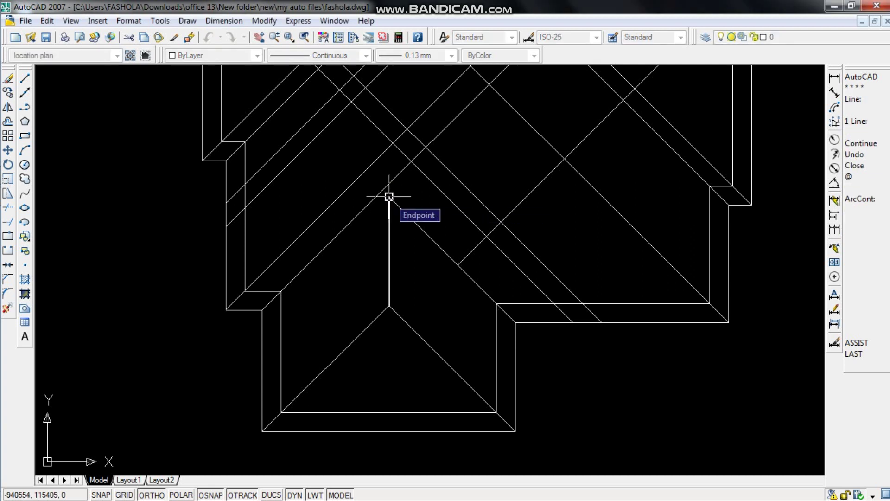
left_click(389, 196)
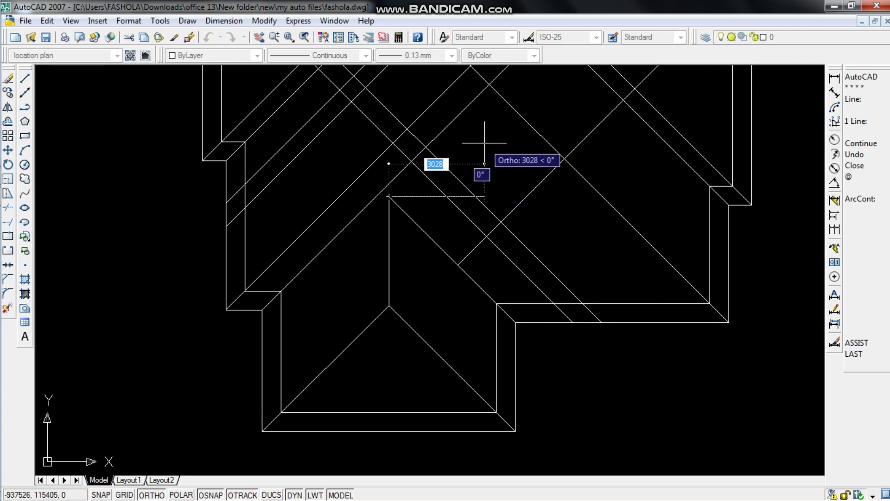
key("Escape")
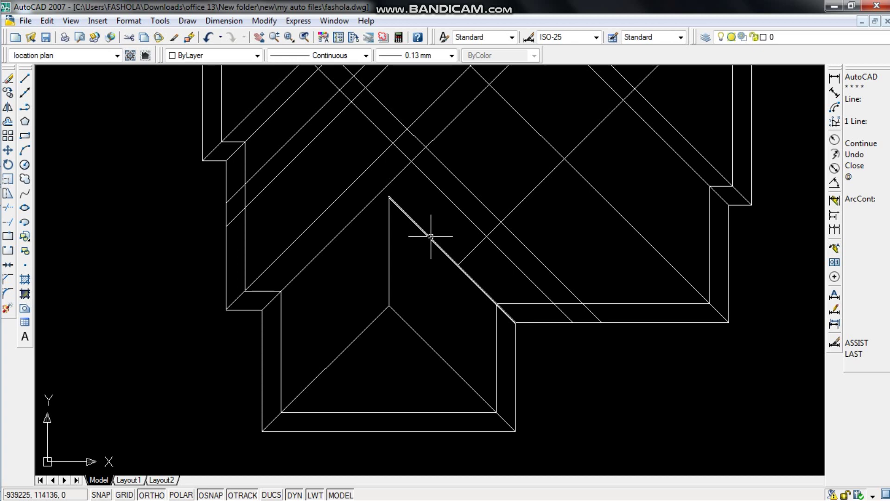